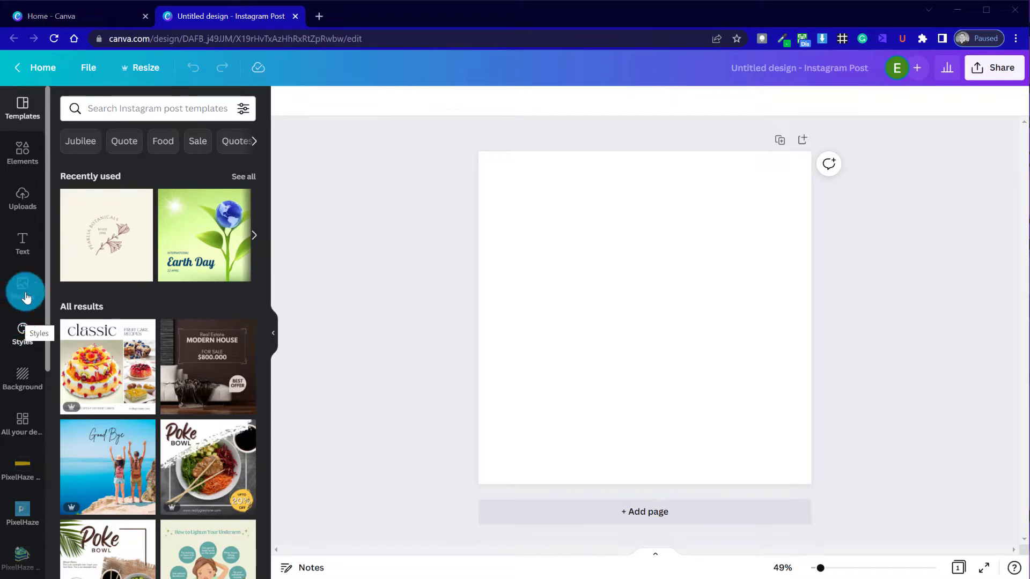
- Set the green palm-leaf photo from the Nature backgrounds as the page background
left_click(31, 161)
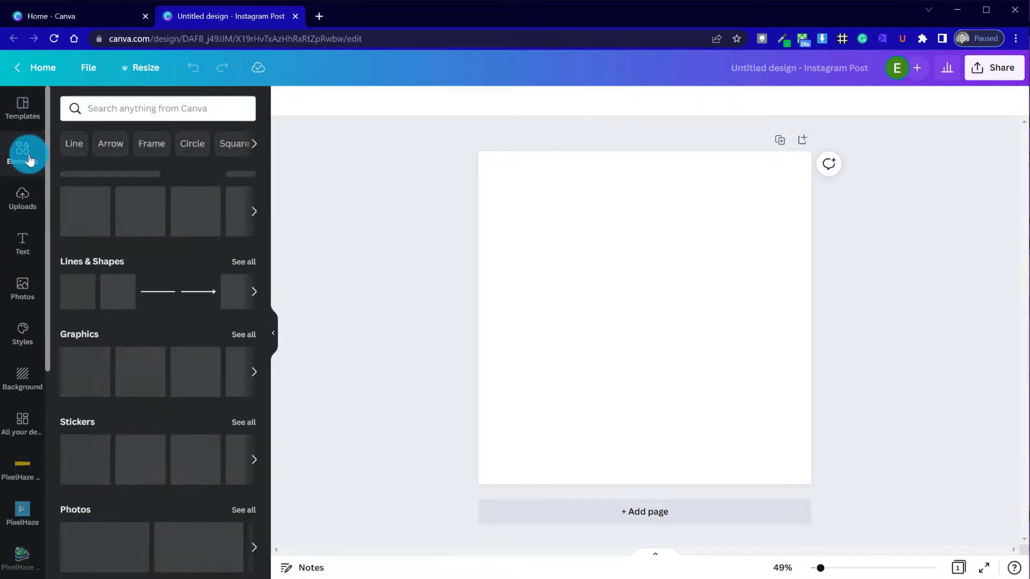
left_click(32, 396)
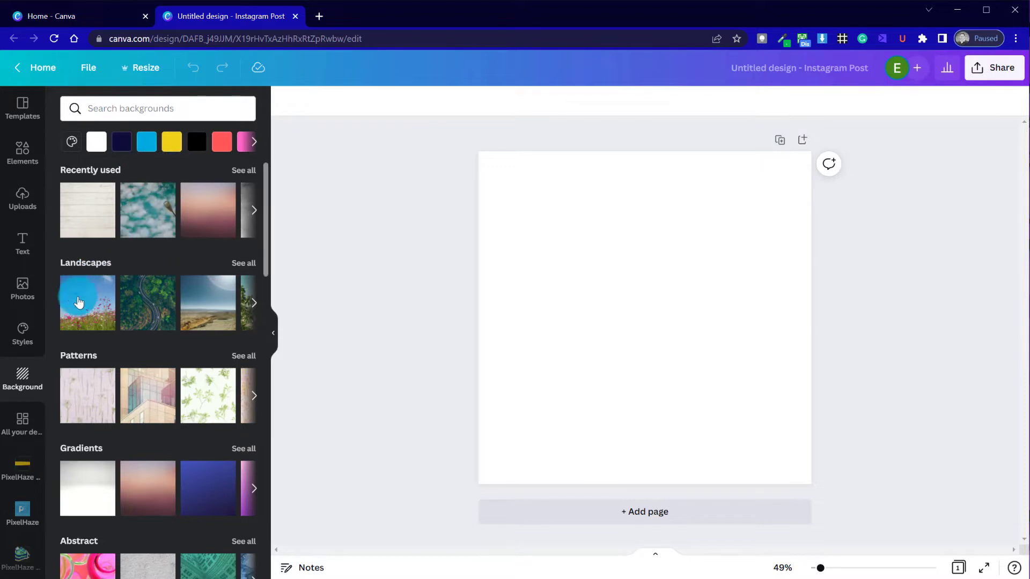
scroll(146, 416, "down", 3)
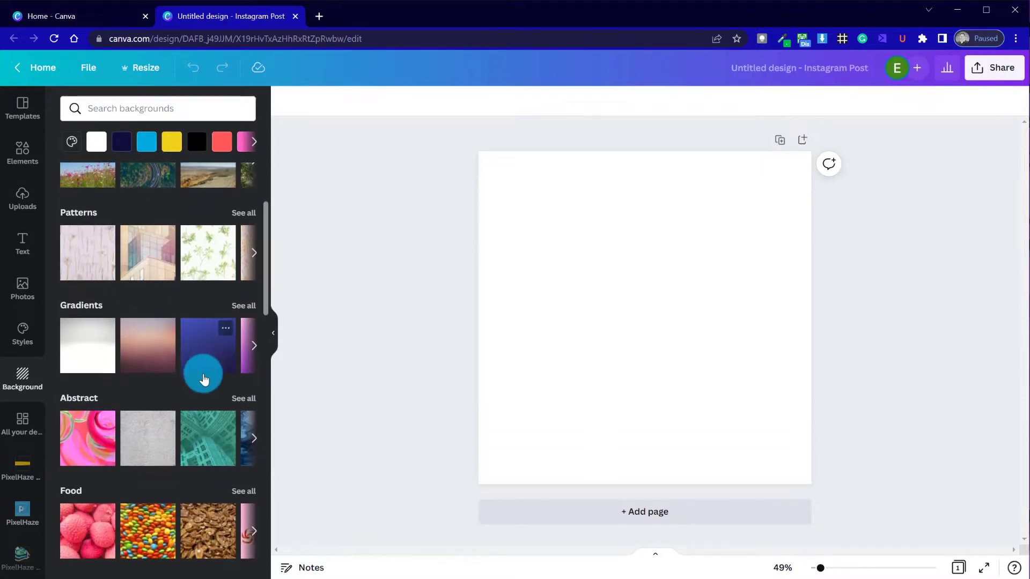
scroll(203, 377, "down", 5)
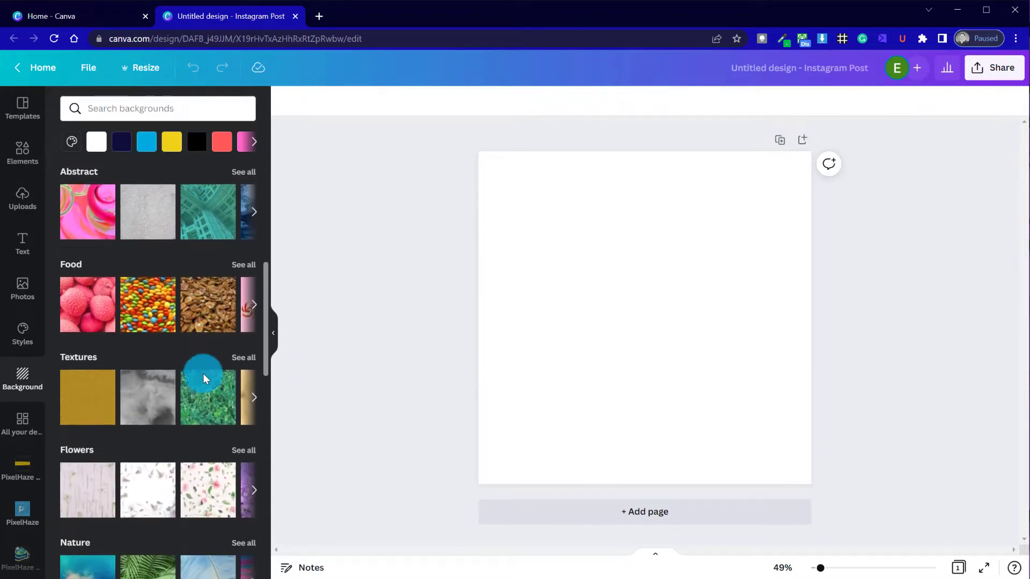
scroll(204, 376, "down", 2)
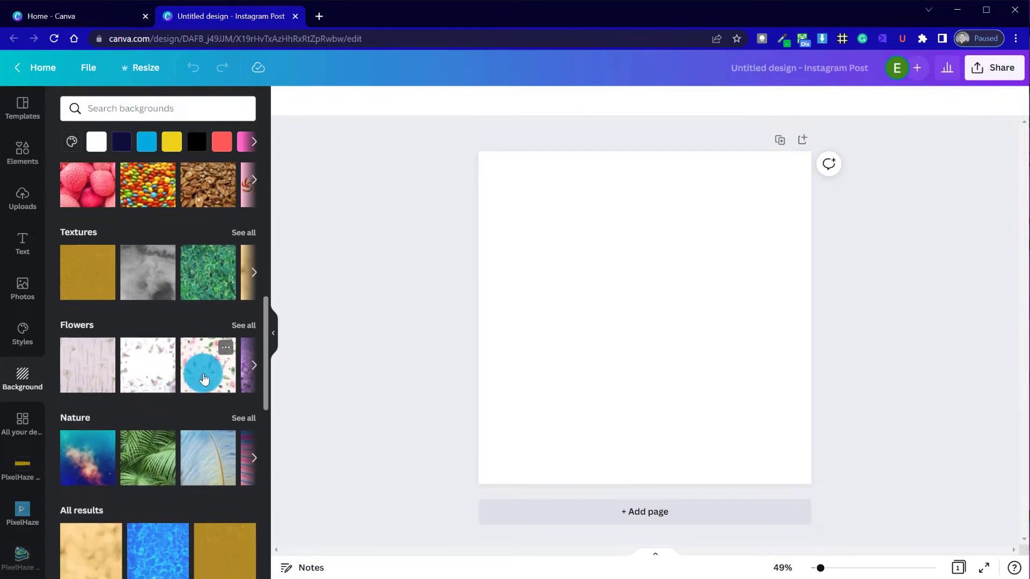
scroll(175, 393, "down", 2)
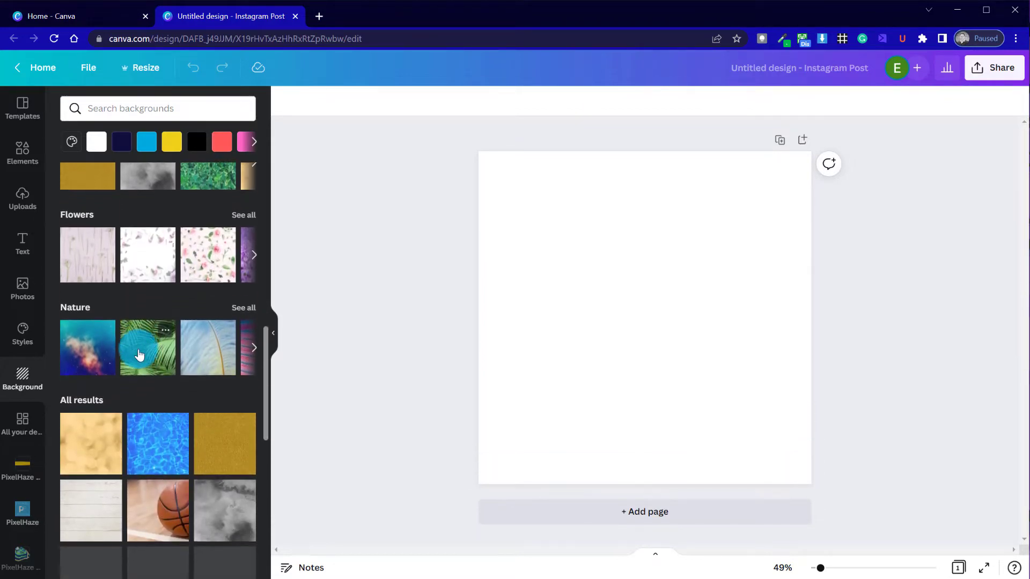
left_click(146, 328)
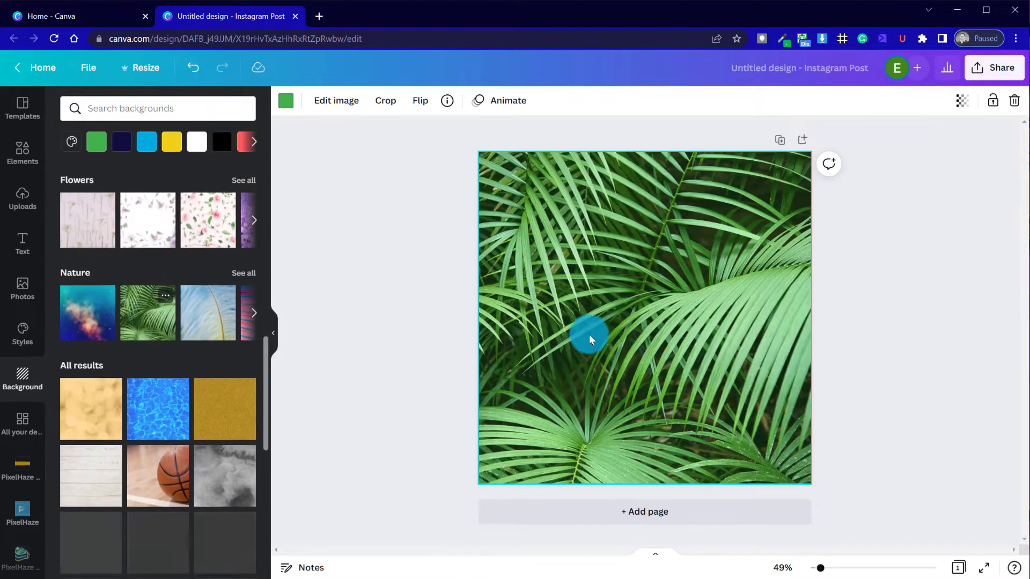
left_click(421, 232)
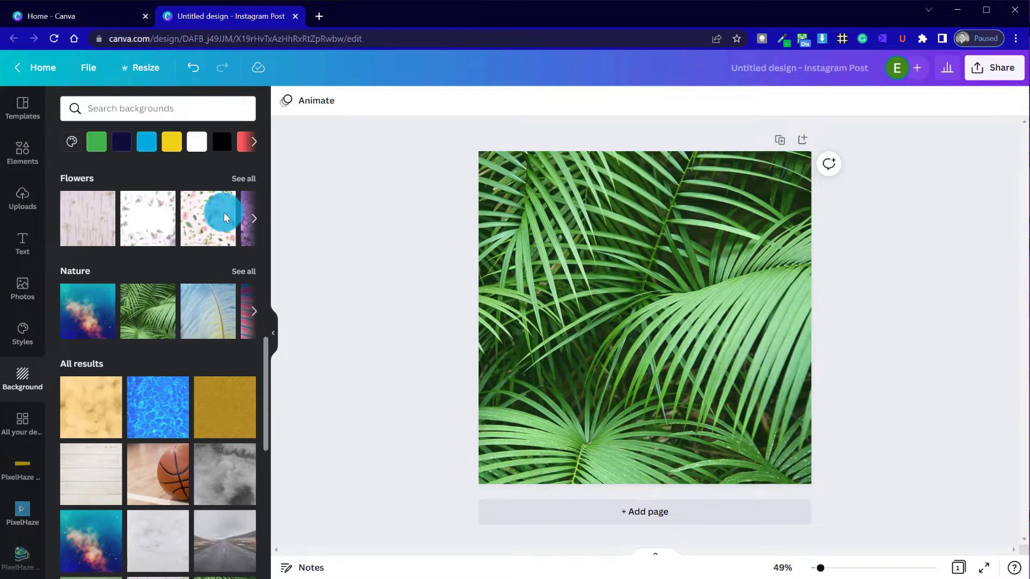
- Add a torn-paper brush-stroke frame from Elements and enlarge it across the middle of the page
left_click(30, 164)
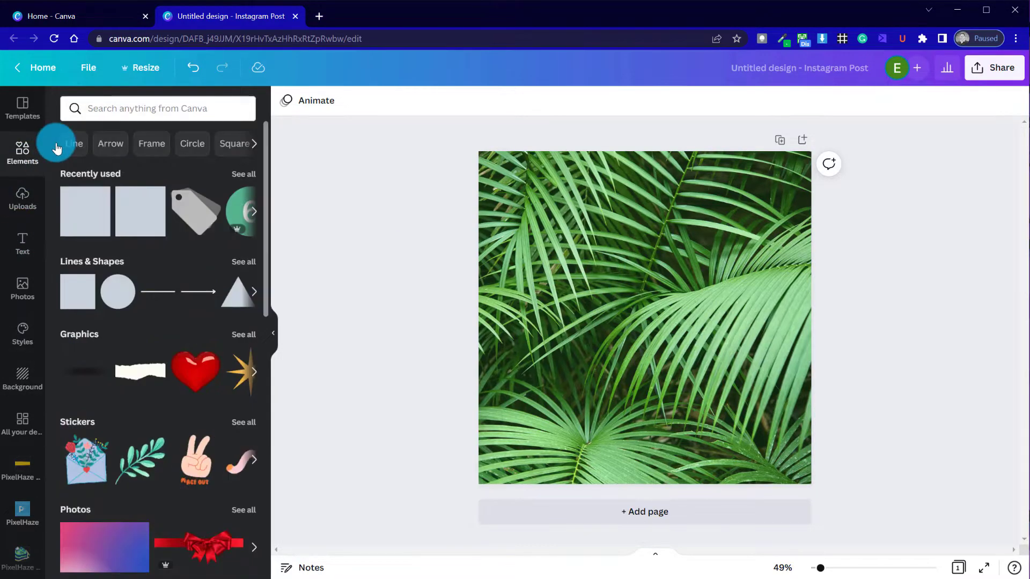
left_click(149, 153)
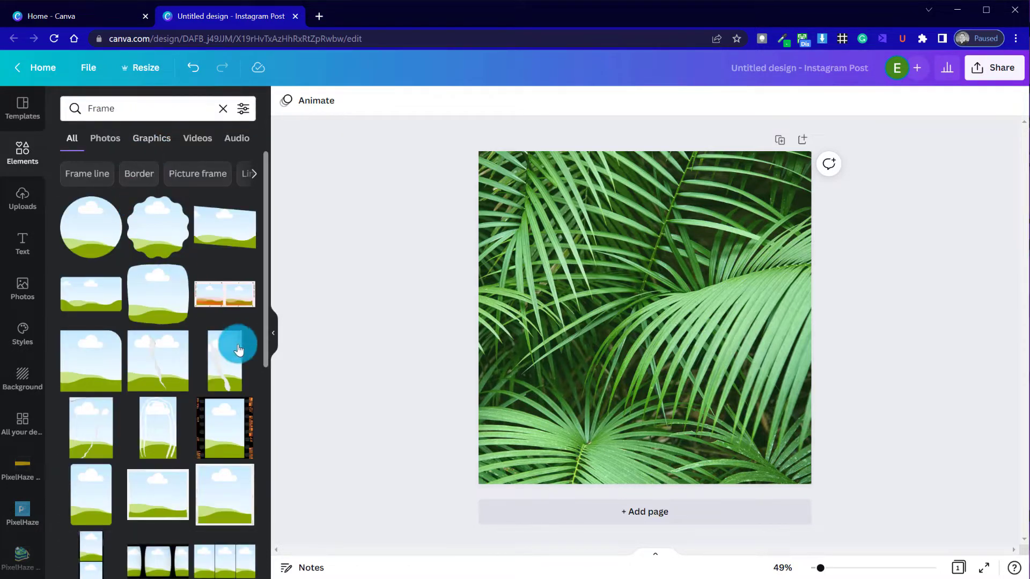
left_click_drag(267, 303, 259, 520)
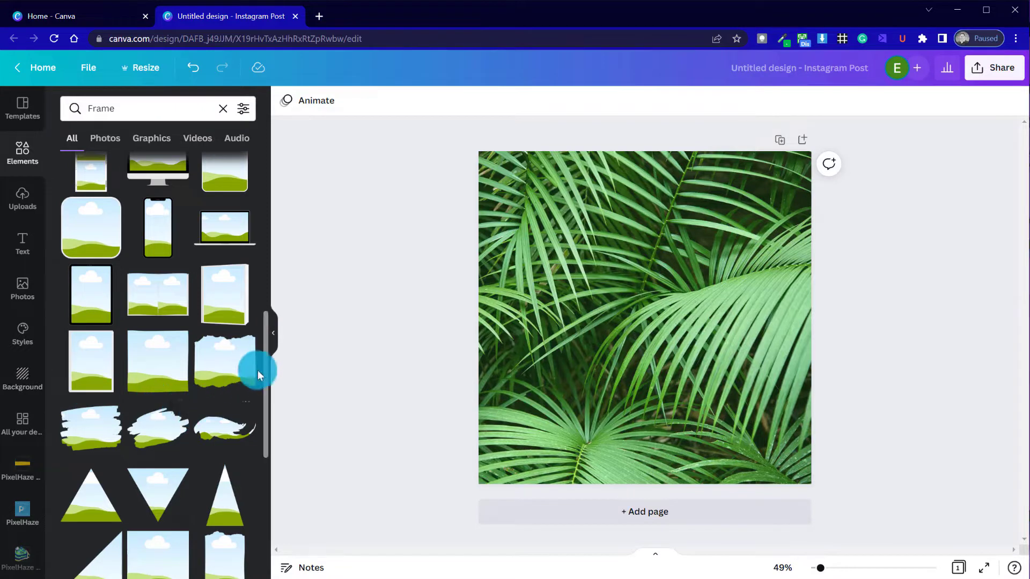
mouse_move(267, 368)
left_mouse_down()
mouse_move(246, 460)
mouse_move(255, 427)
left_mouse_up()
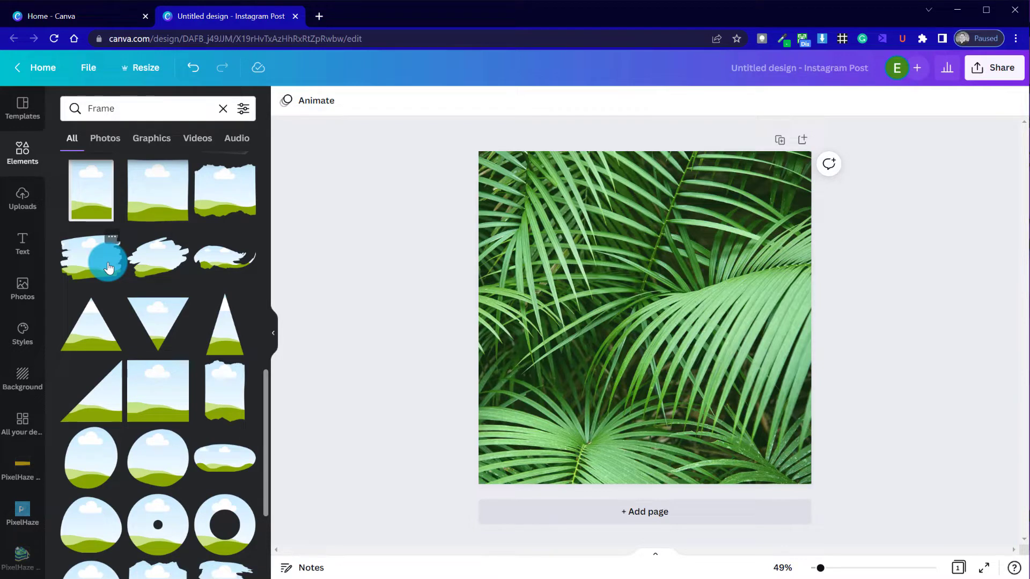
left_click(126, 274)
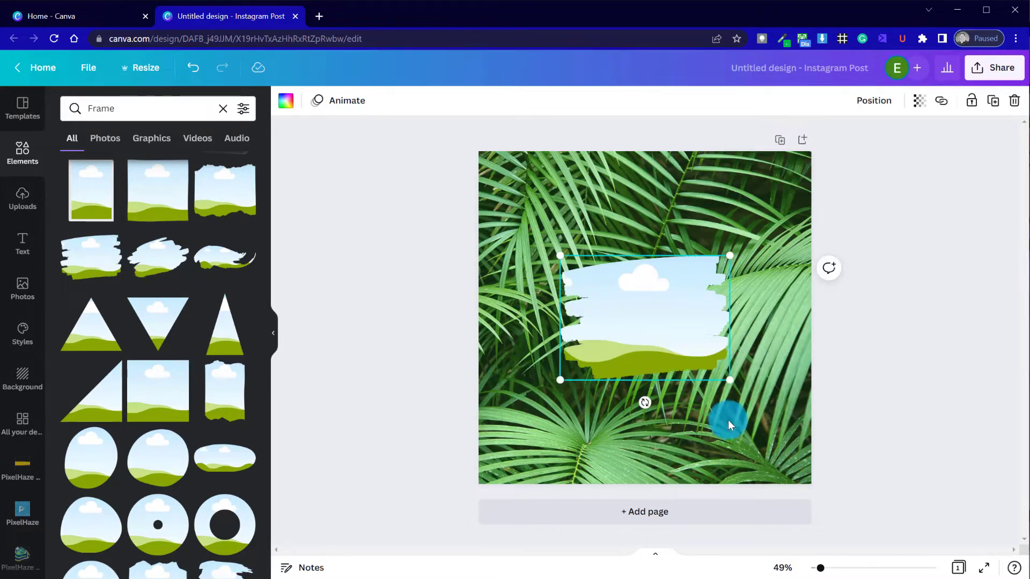
mouse_move(558, 384)
left_mouse_down()
mouse_move(381, 436)
mouse_move(416, 483)
mouse_move(673, 448)
mouse_move(746, 416)
mouse_move(671, 388)
mouse_move(642, 414)
mouse_move(688, 411)
mouse_move(613, 353)
mouse_move(621, 341)
left_mouse_up()
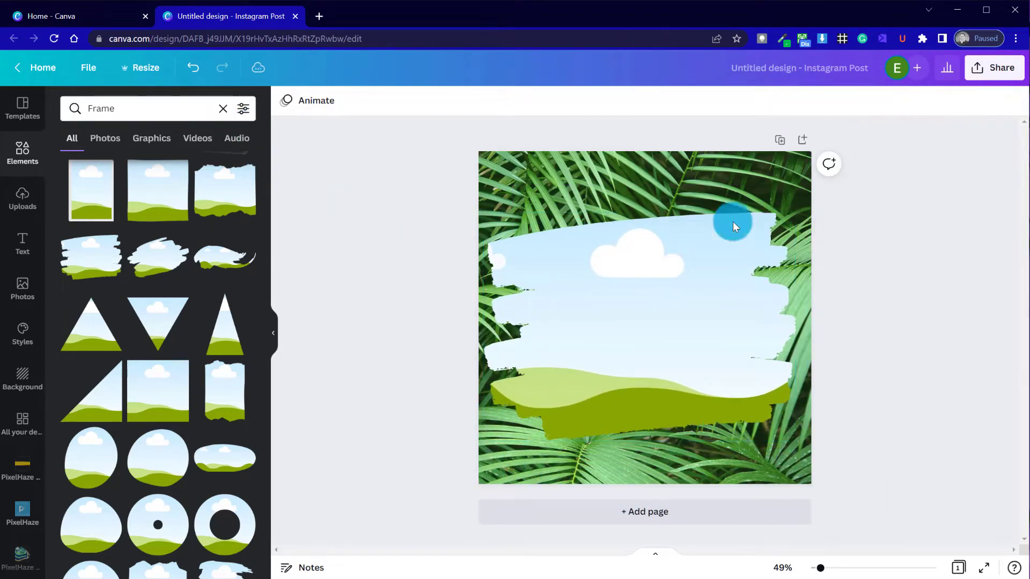
- Apply the Sea Green duotone to the palm-leaf background, turning the leaves teal over navy
left_click(526, 171)
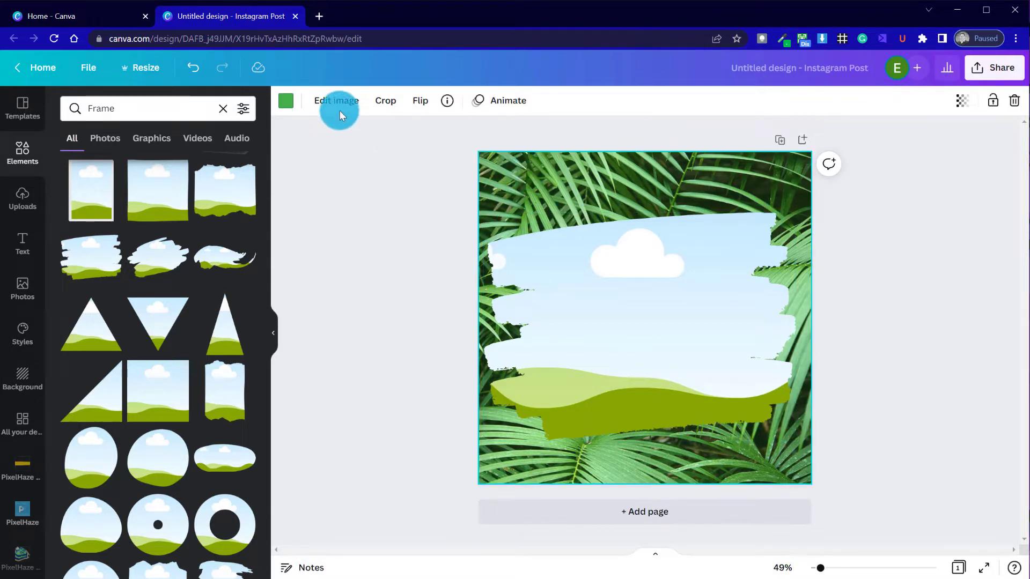
left_click(341, 107)
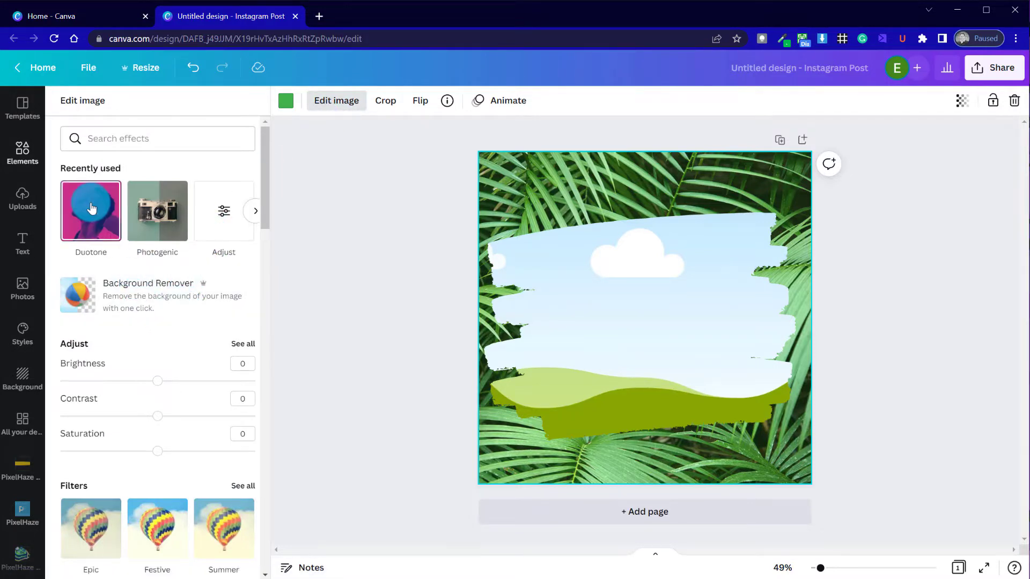
left_click(91, 209)
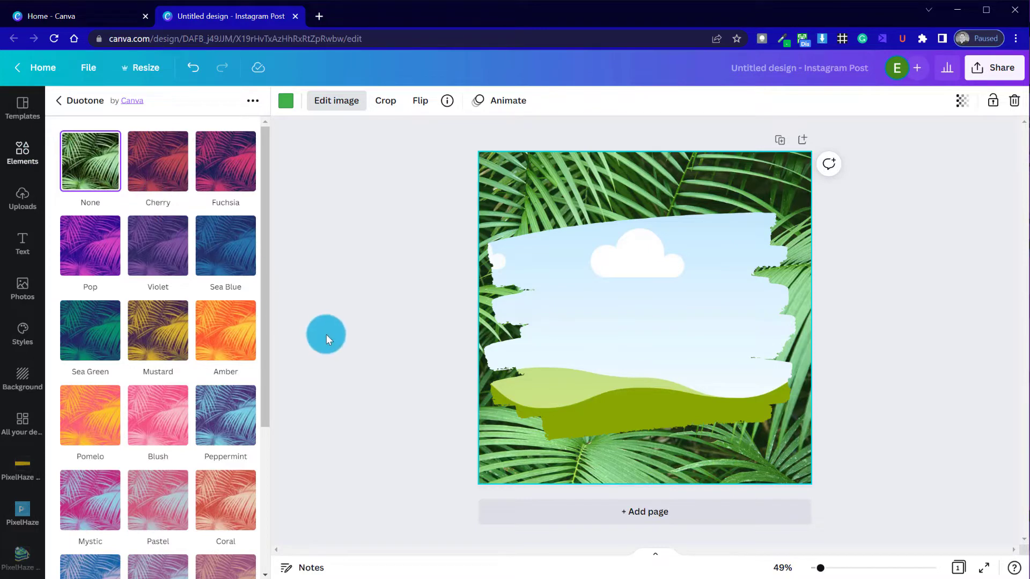
left_click(114, 349)
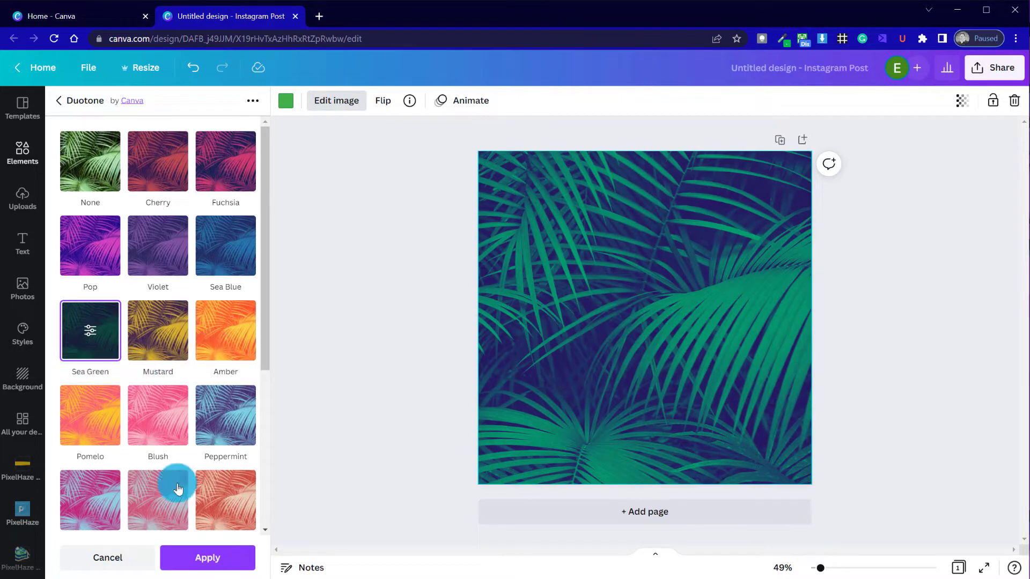
left_click(213, 562)
left_click(416, 297)
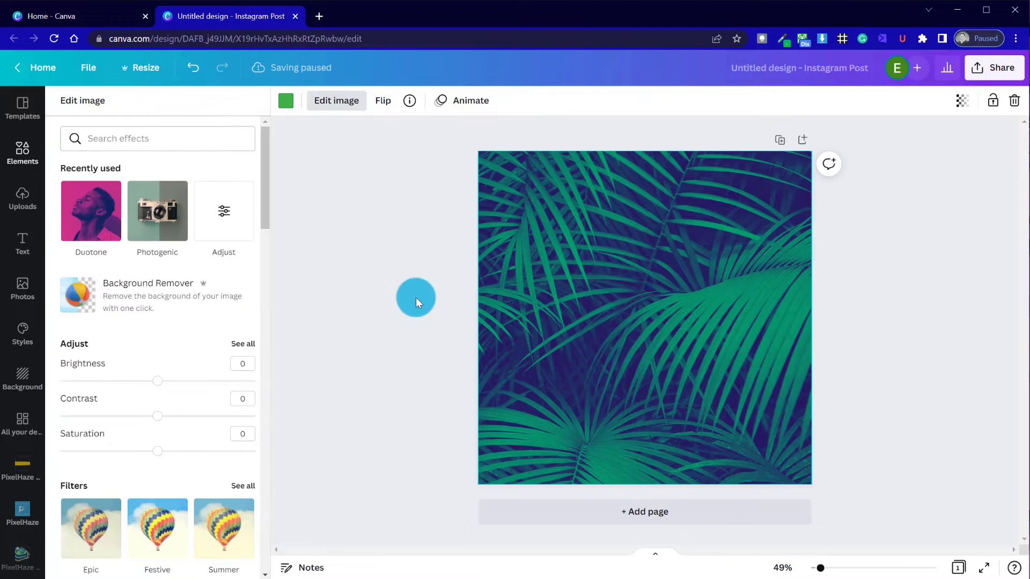
left_click(774, 384)
left_click(462, 281)
left_click(588, 303)
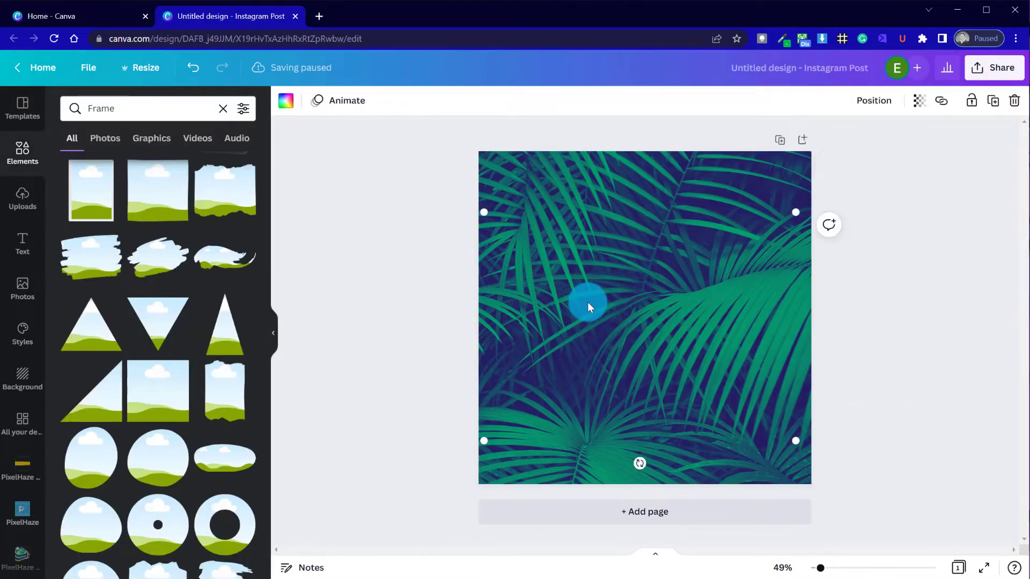
left_click(352, 275)
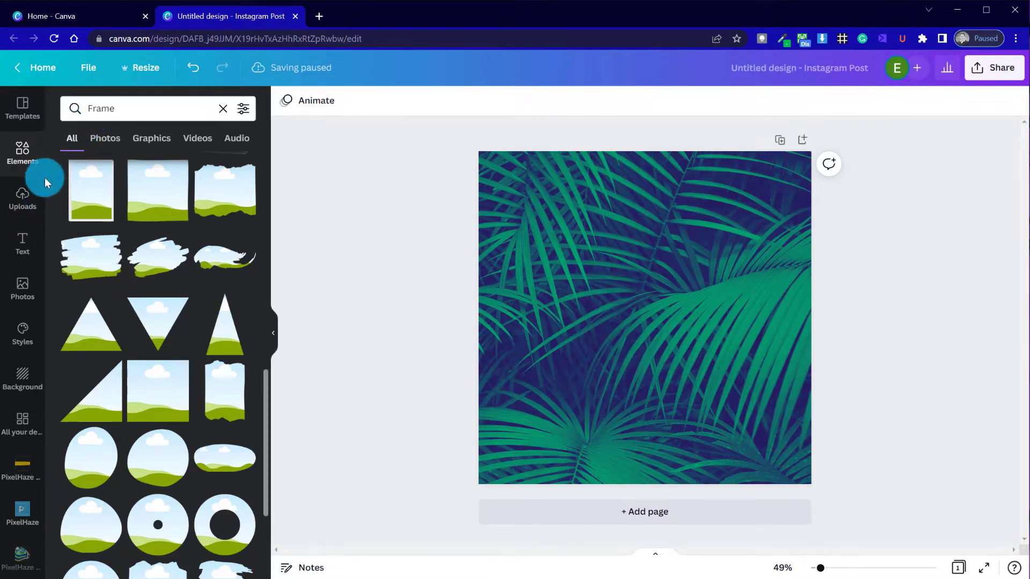
- Search the Elements library for 'headshot' images
left_click(91, 256)
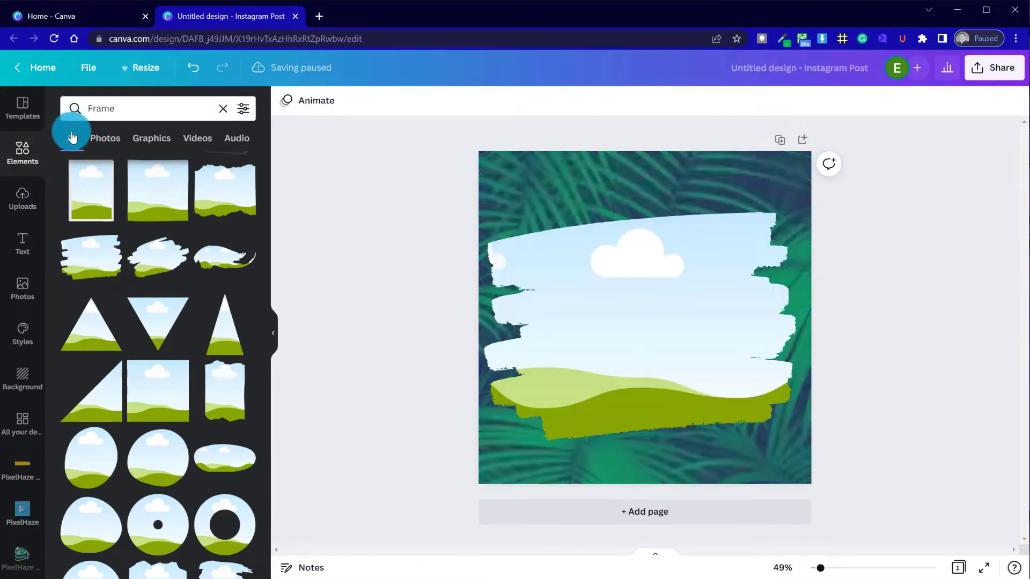
left_click(223, 108)
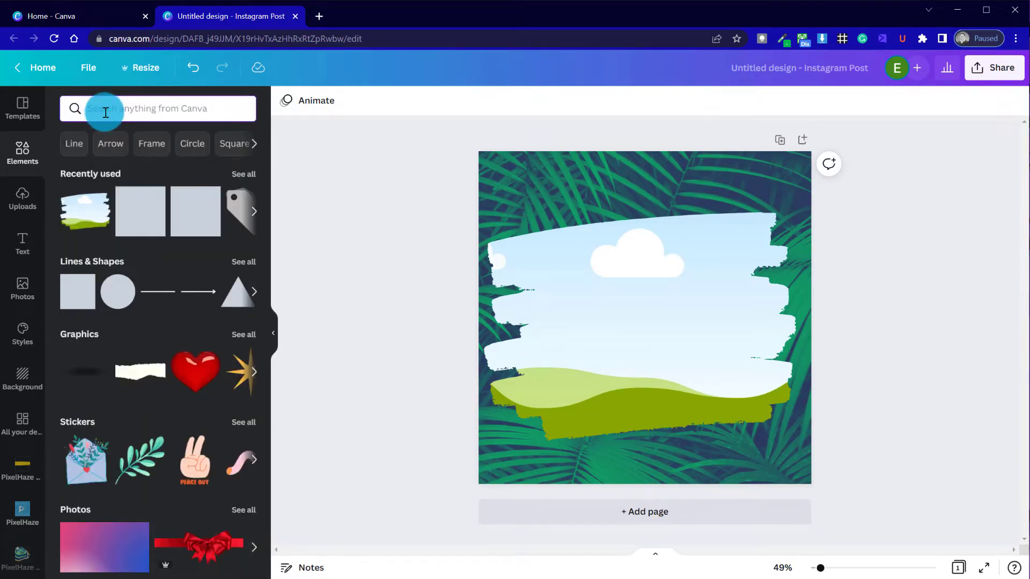
left_click(106, 112)
type("heads")
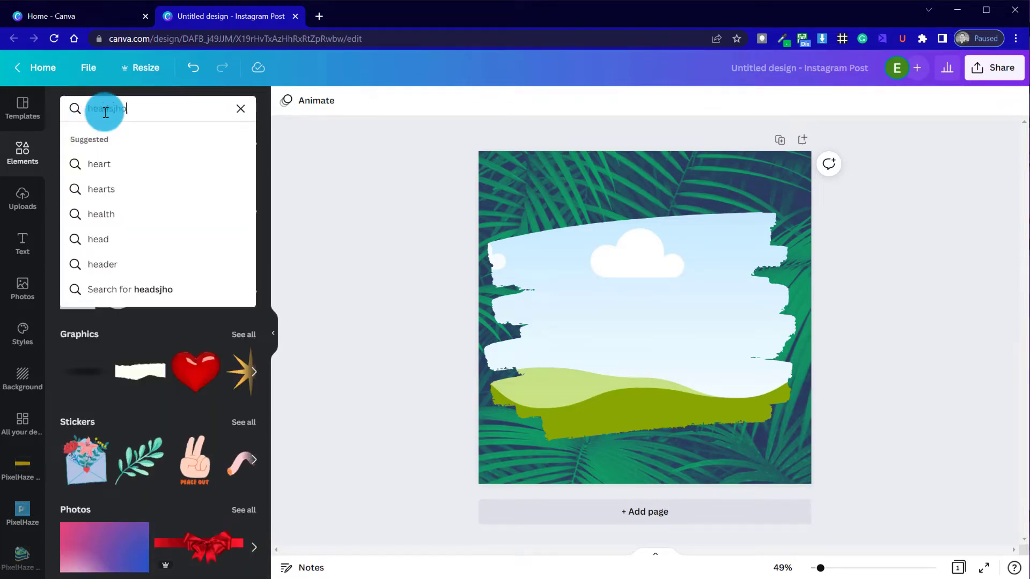
type("hot")
key("Return")
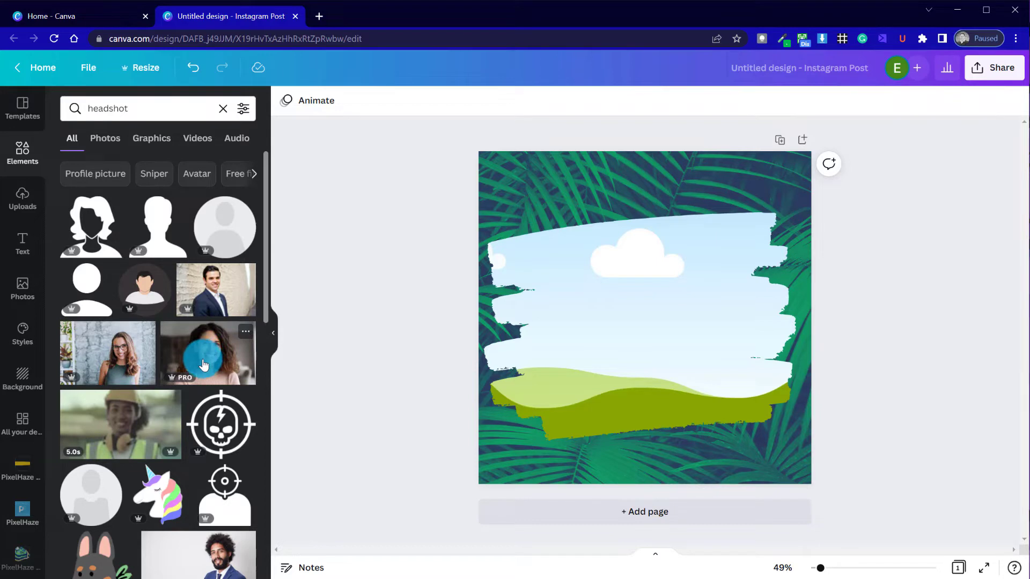
- Tilt the brush frame counterclockwise, centre it, and fill it with the smiling curly-haired woman's photo
left_click(757, 357)
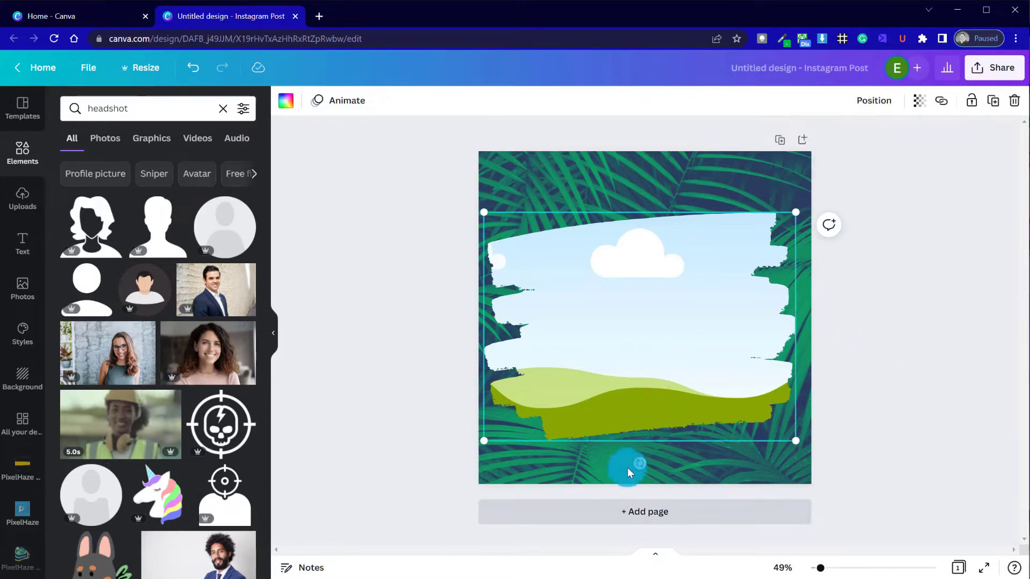
left_click_drag(644, 460, 678, 453)
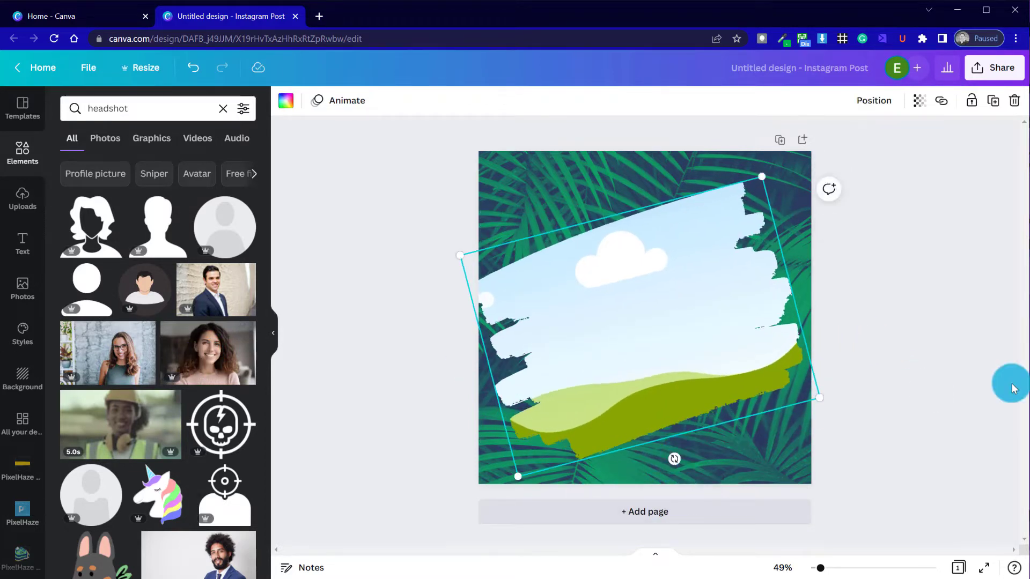
left_click(992, 381)
left_click_drag(690, 320, 616, 350)
left_click(211, 354)
left_click(912, 451)
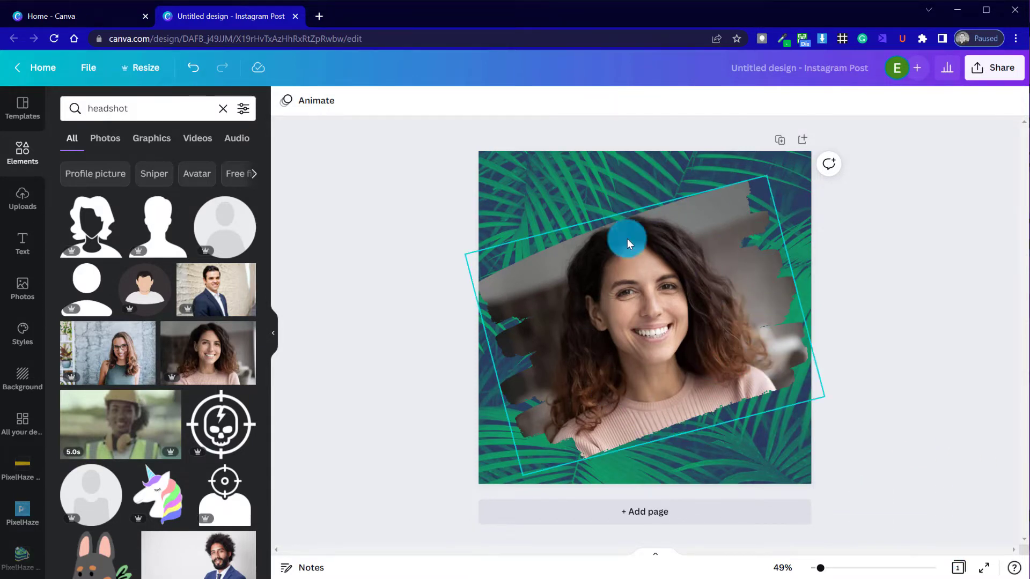
- Shift the smiling woman's photo down and left inside the frame
double_click(648, 281)
left_click_drag(648, 281, 657, 329)
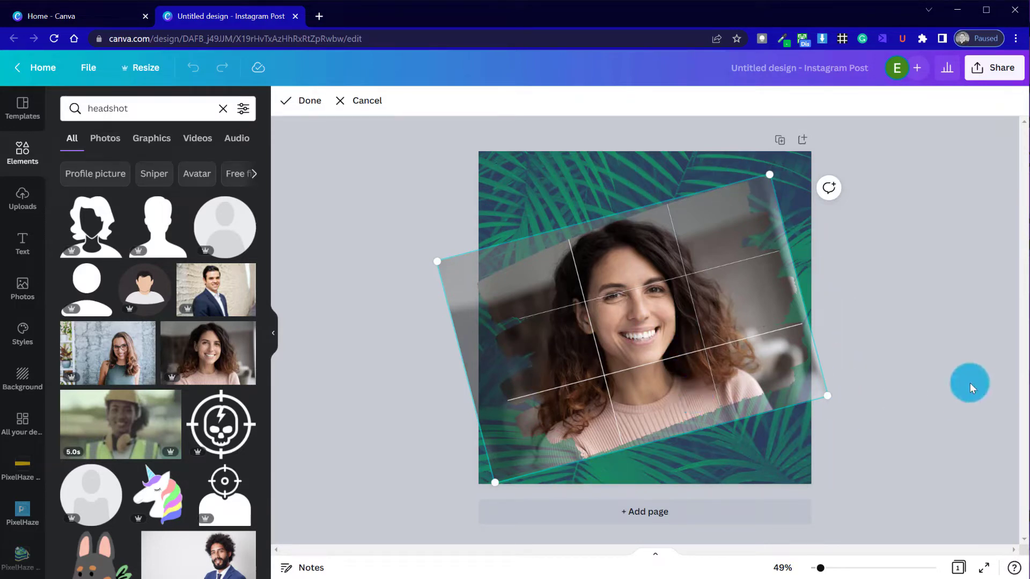
left_click(918, 358)
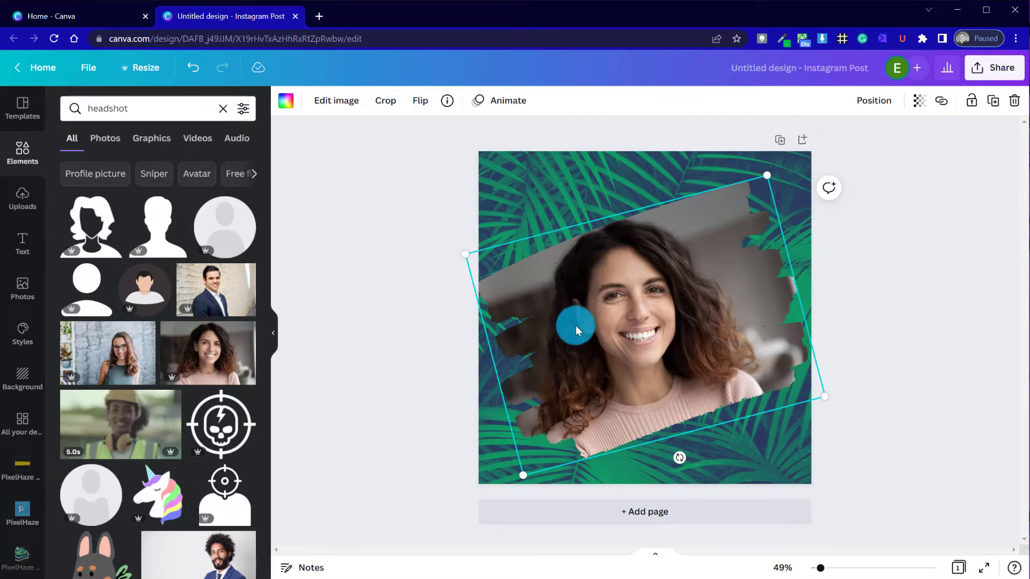
- Undo, delete the loose photo, and put the glasses-wearing woman's headshot into the frame instead
key("ctrl+z")
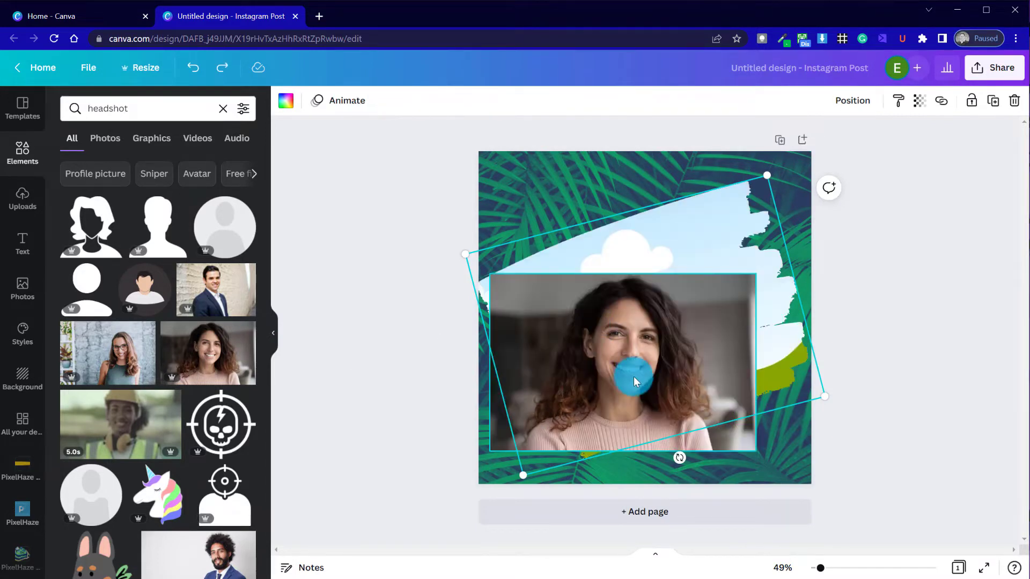
left_click(362, 397)
left_click(733, 436)
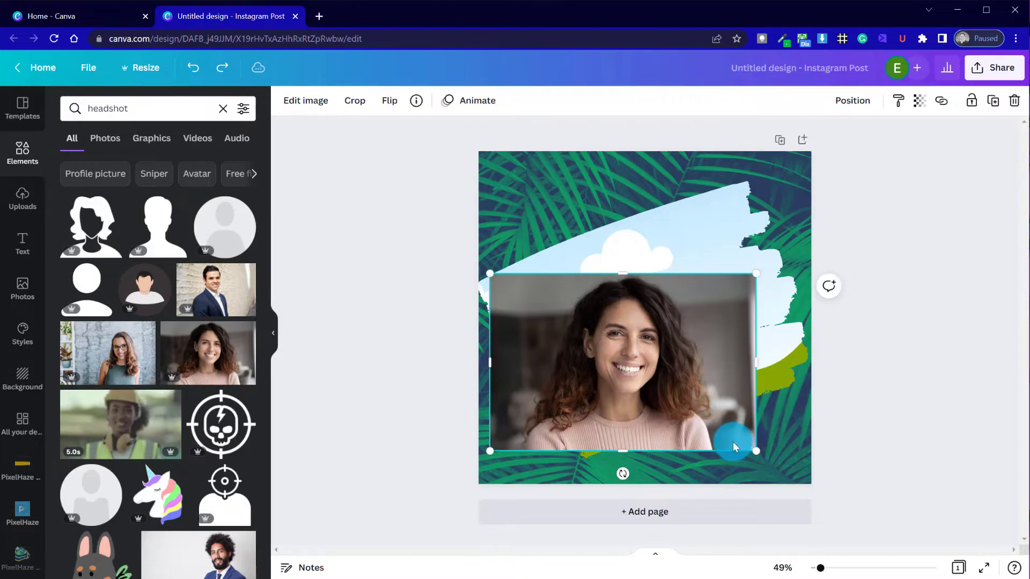
key("Delete")
left_click(106, 360)
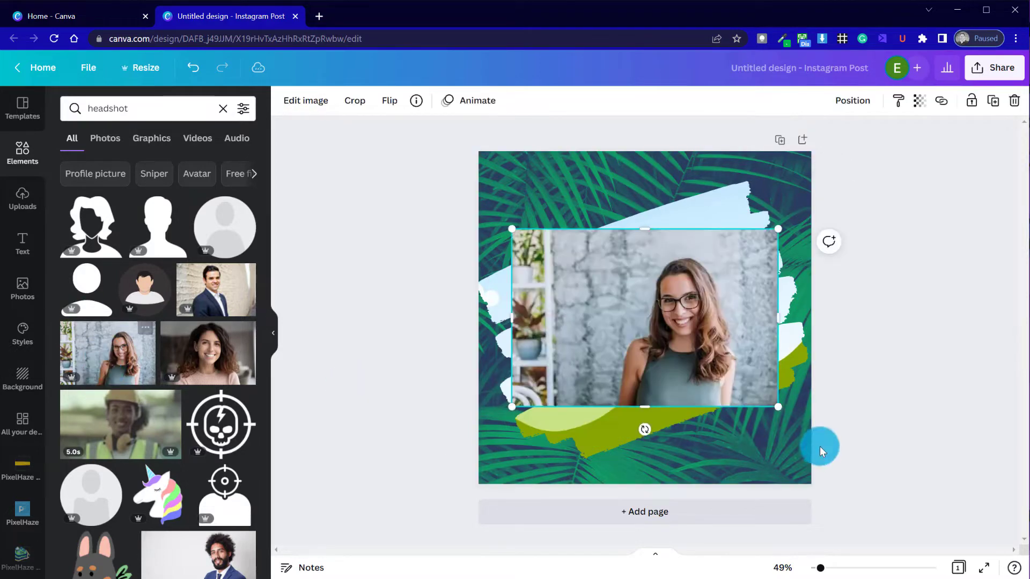
left_click_drag(710, 353, 701, 403)
- Shift and enlarge the glasses headshot inside the frame, then rotate the frame back to 0°
left_click(544, 263)
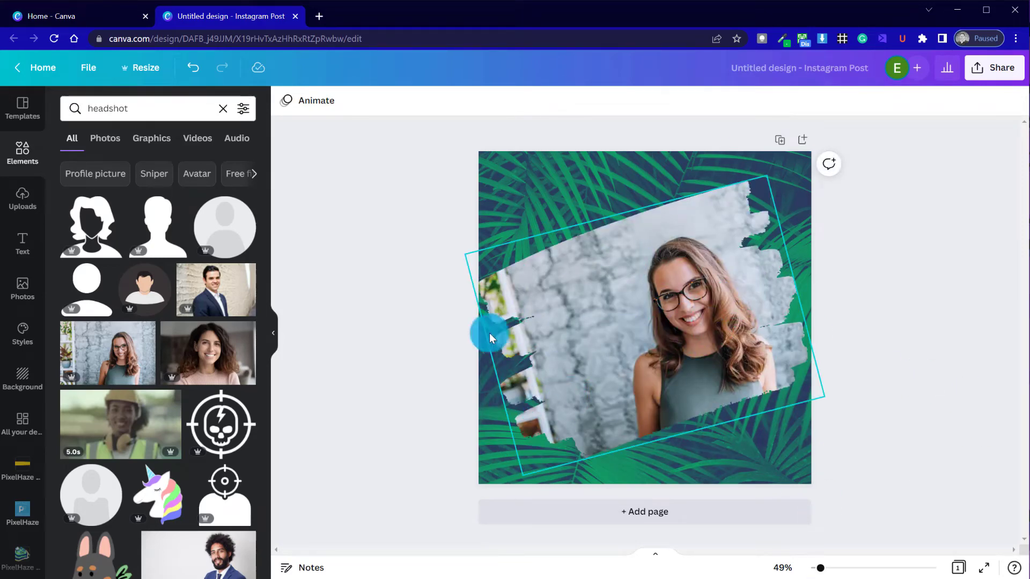
left_click(803, 400)
double_click(670, 330)
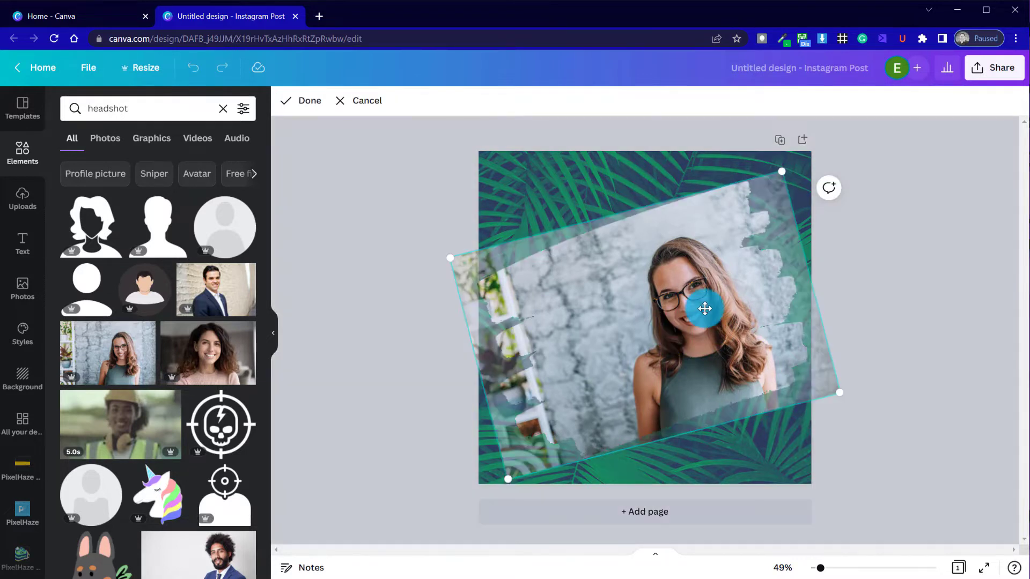
left_click_drag(703, 306, 642, 333)
left_click(426, 330)
left_click_drag(431, 264, 407, 252)
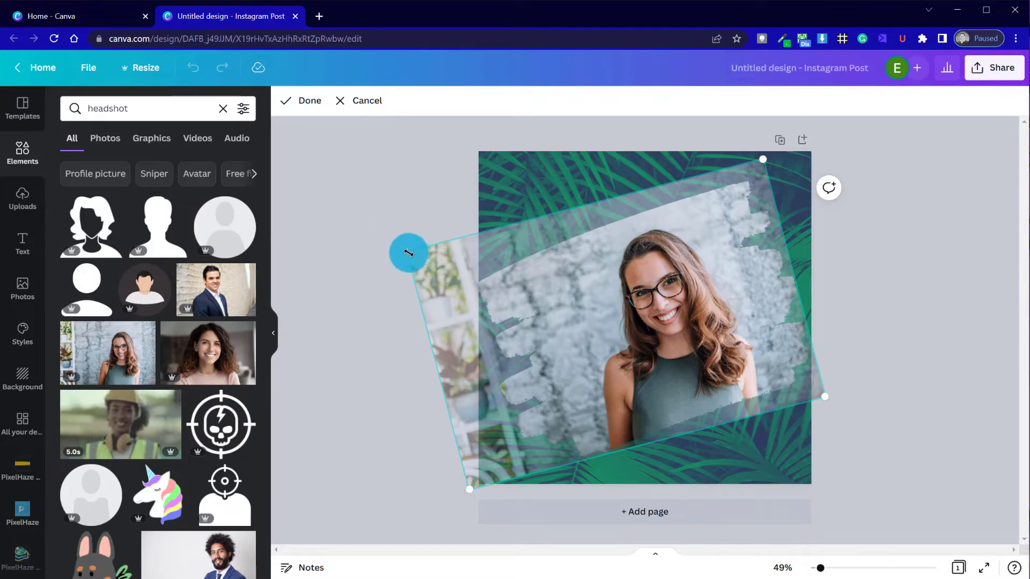
left_click_drag(408, 251, 402, 250)
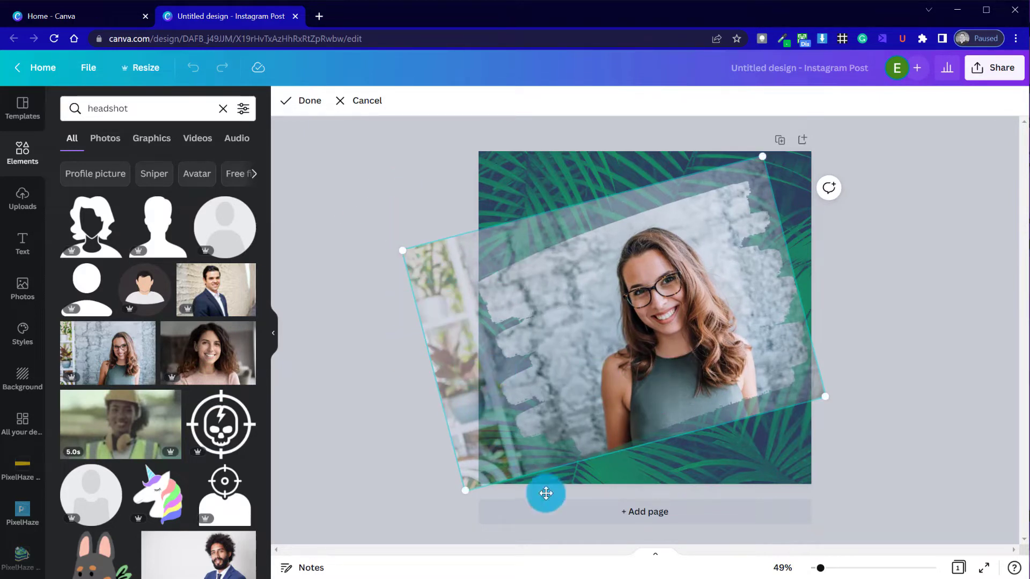
left_click(426, 188)
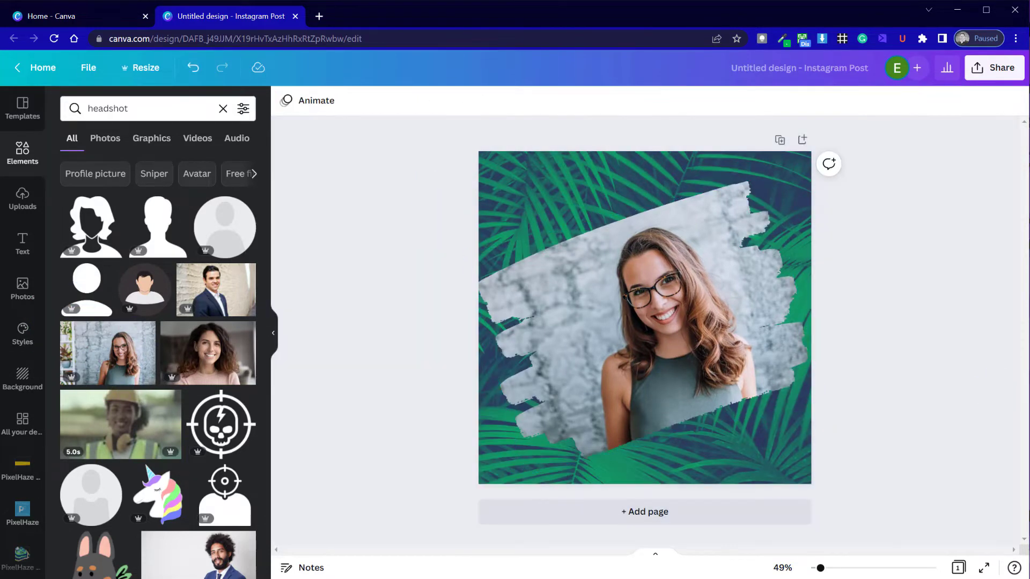
left_click(773, 416)
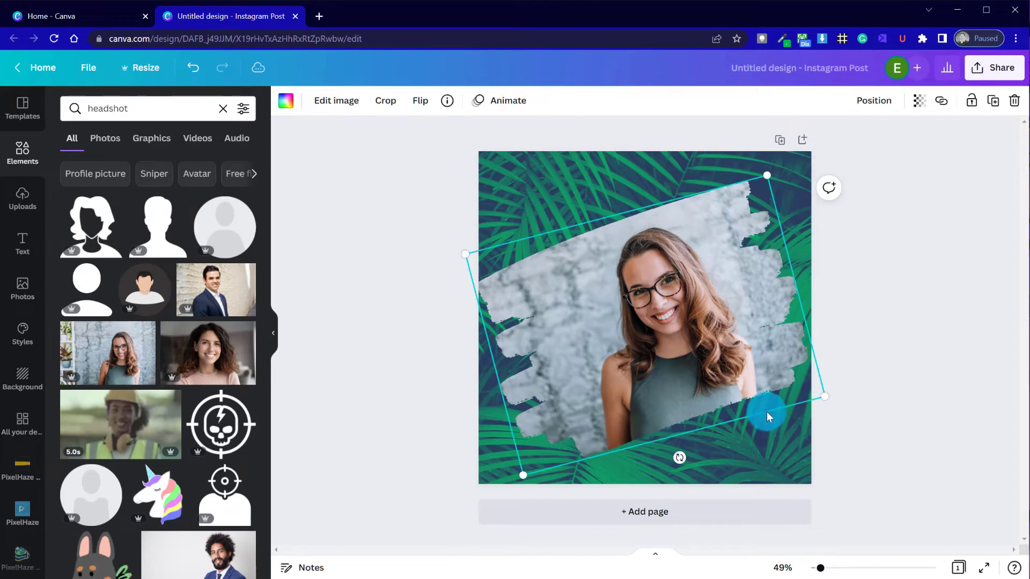
left_click_drag(672, 459, 645, 461)
- Recrop the headshot, moving it down and enlarging it inside the frame
left_click(893, 426)
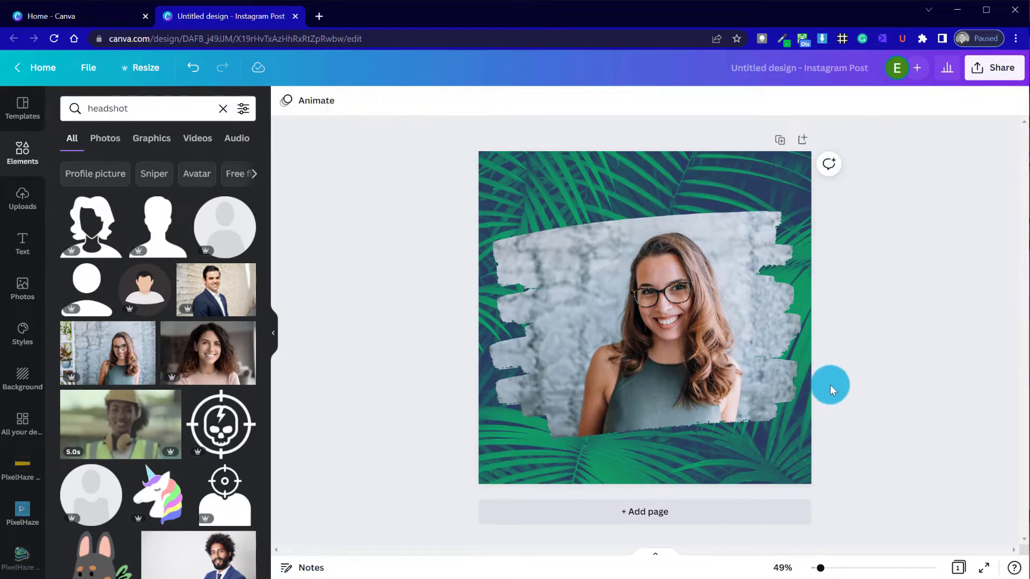
double_click(646, 343)
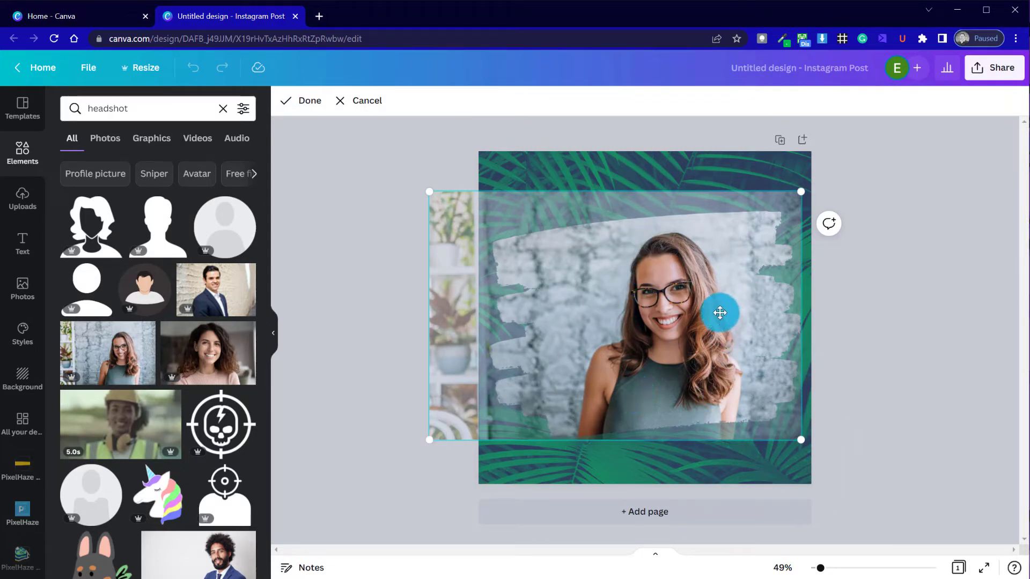
left_click(944, 390)
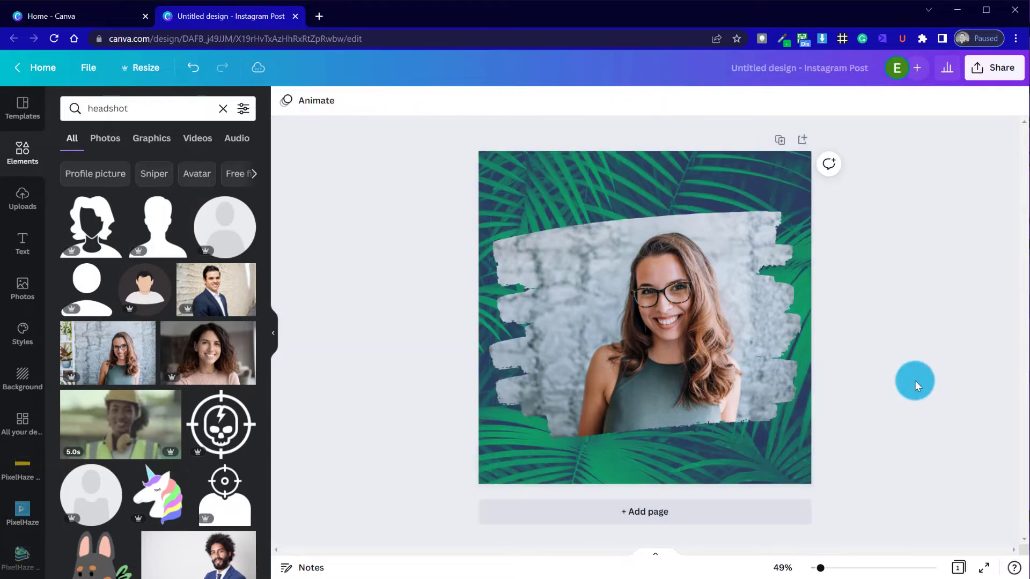
double_click(655, 323)
left_click_drag(677, 325, 398, 177)
left_click_drag(630, 261, 643, 299)
left_click_drag(400, 198, 391, 193)
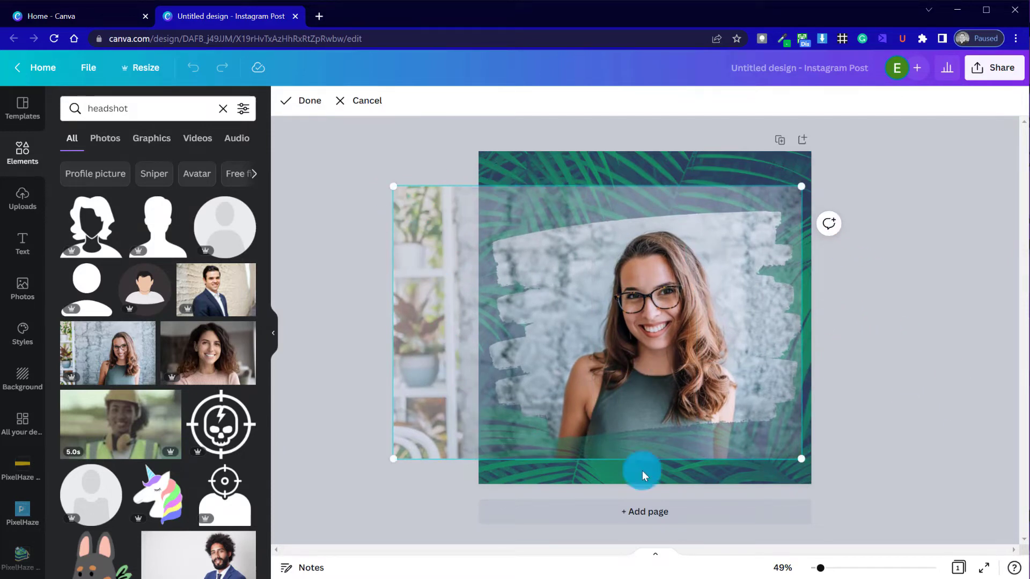
left_click(933, 342)
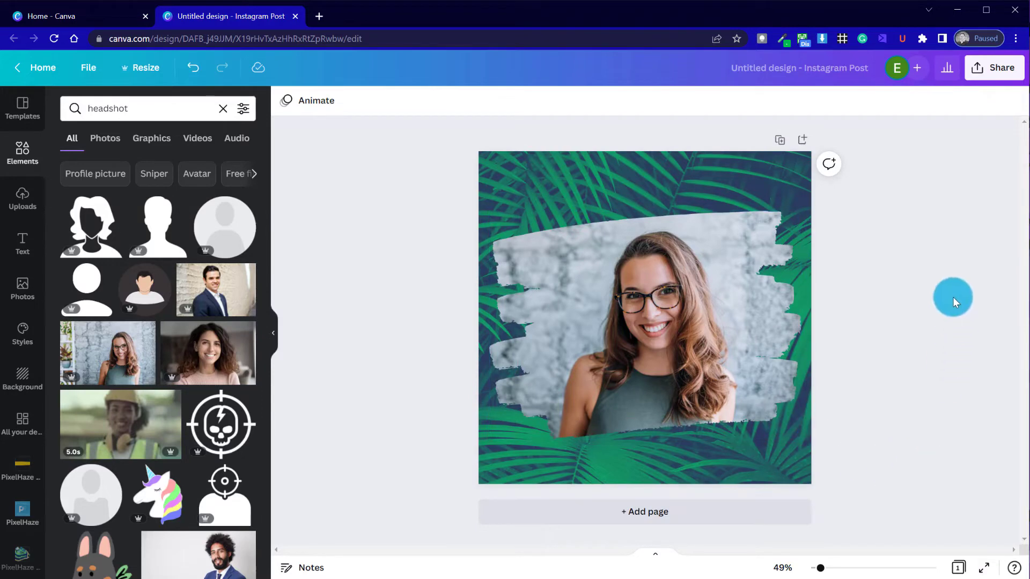
- Move the framed headshot to the lower right, enlarge it to about 1,225 × 898, and reselect the background
left_click_drag(636, 283, 705, 339)
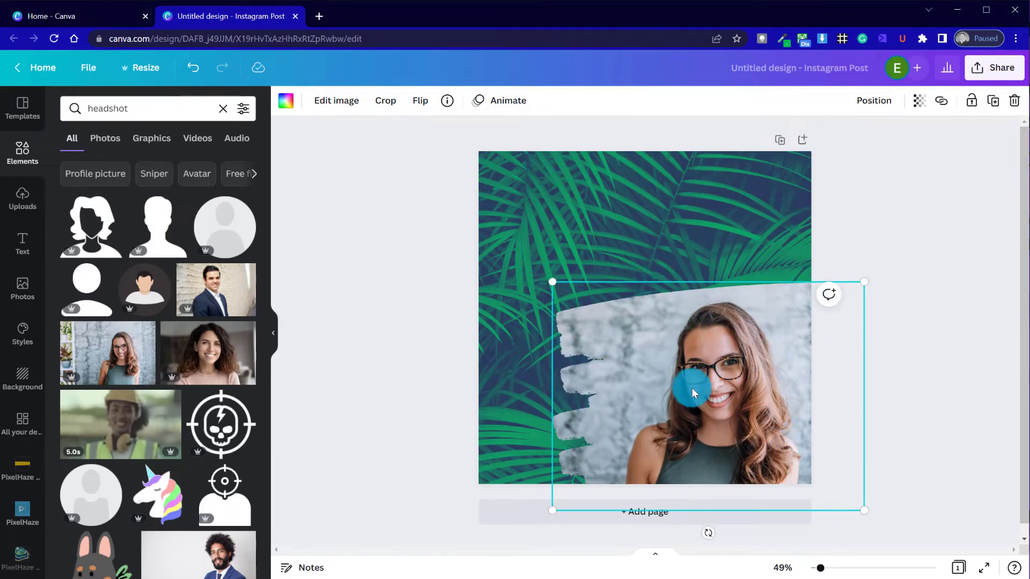
left_click_drag(553, 284, 495, 239)
left_click(918, 206)
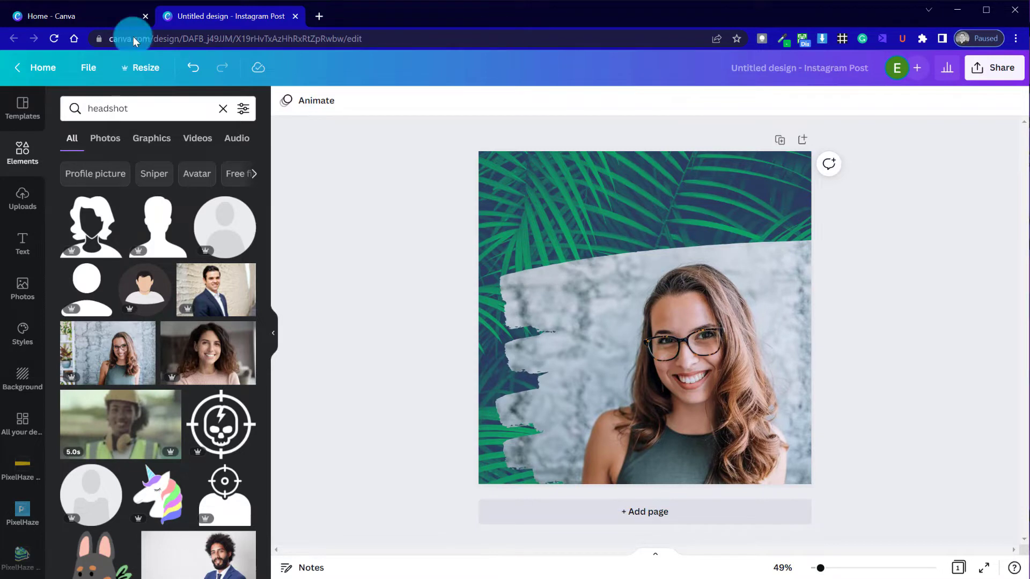
left_click(654, 177)
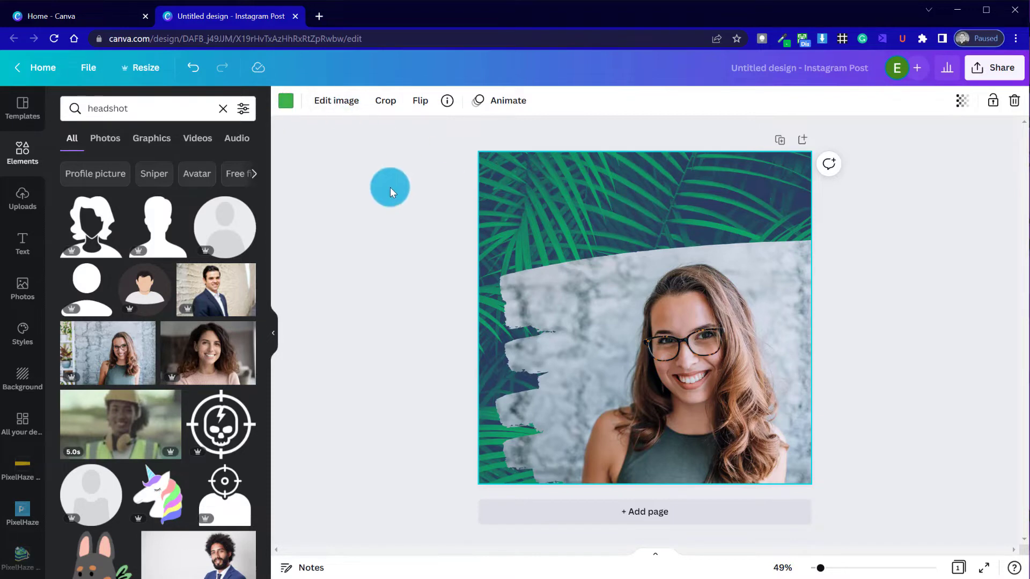
left_click(390, 188)
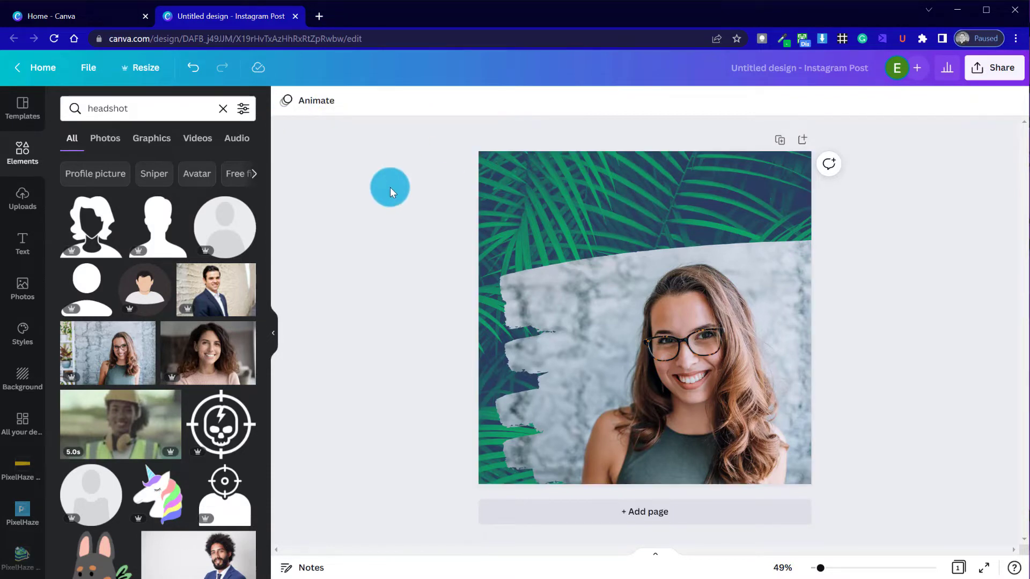
left_click(559, 224)
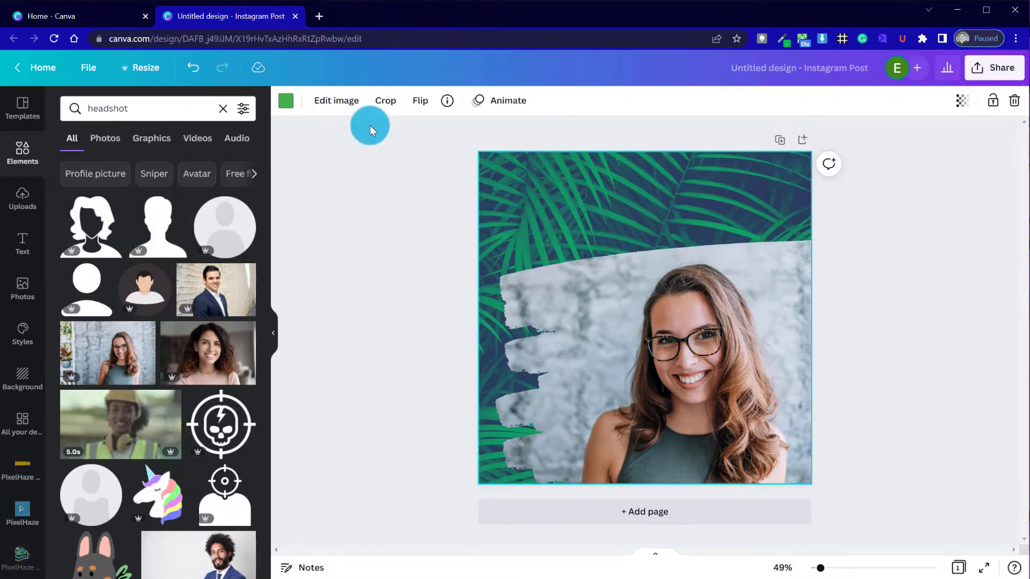
- Adjust the photo: contrast 43, highlights −54, shadows −82, warmth 56 and X-process 37
left_click(337, 101)
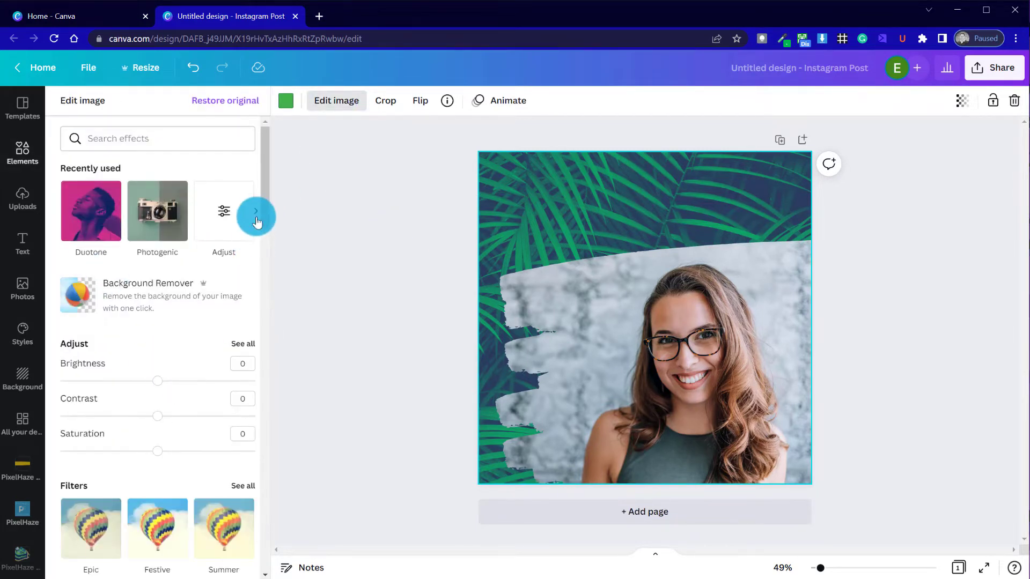
left_click_drag(265, 201, 262, 256)
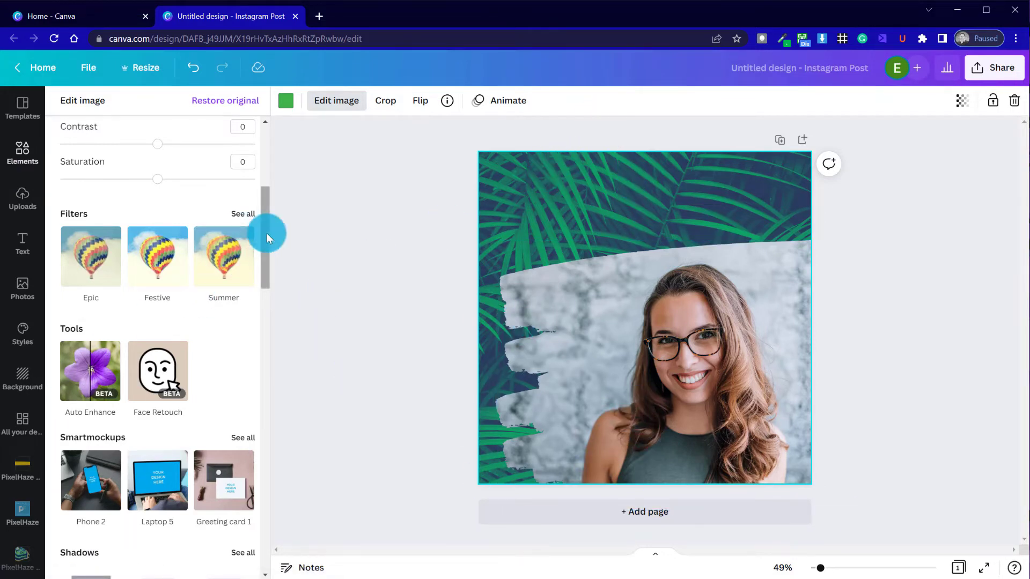
left_click_drag(263, 227, 263, 193)
left_click(239, 232)
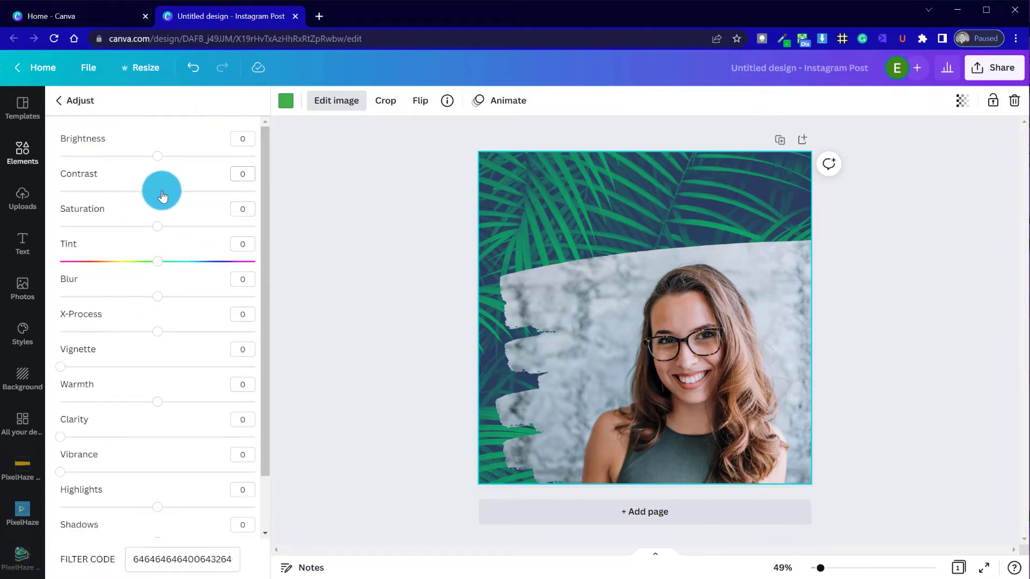
left_click_drag(163, 196, 201, 199)
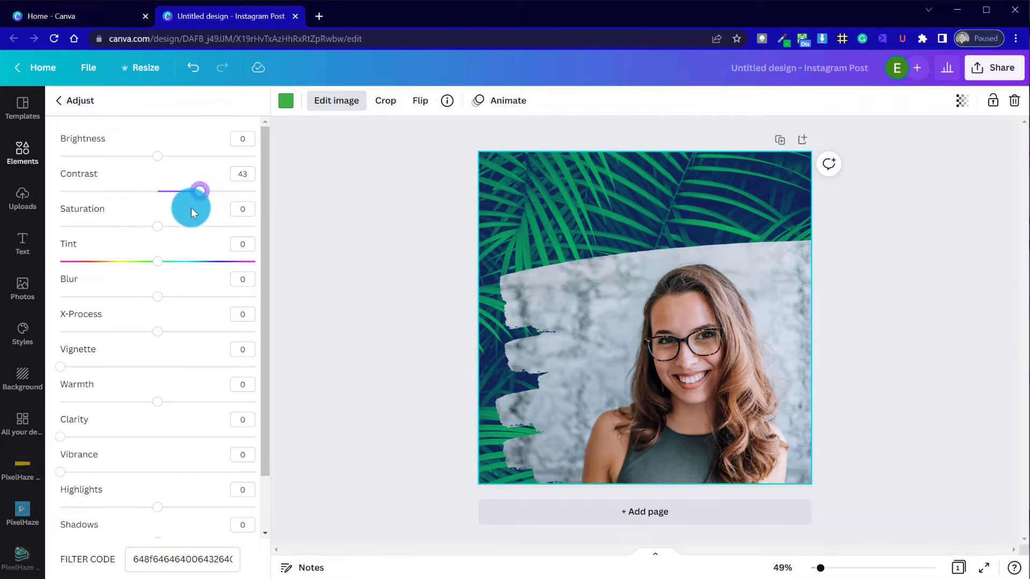
left_click_drag(266, 264, 263, 410)
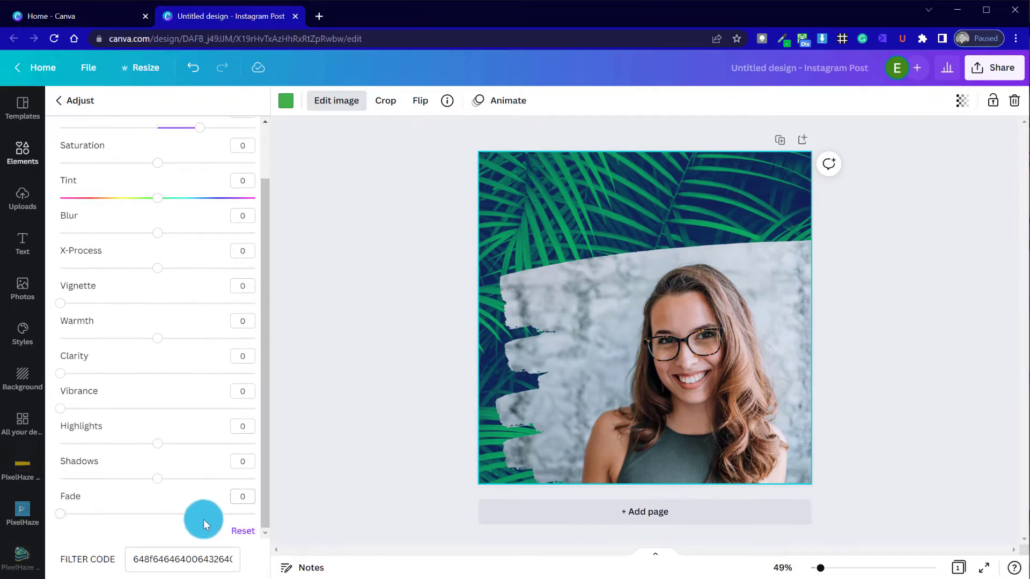
left_click_drag(161, 445, 79, 485)
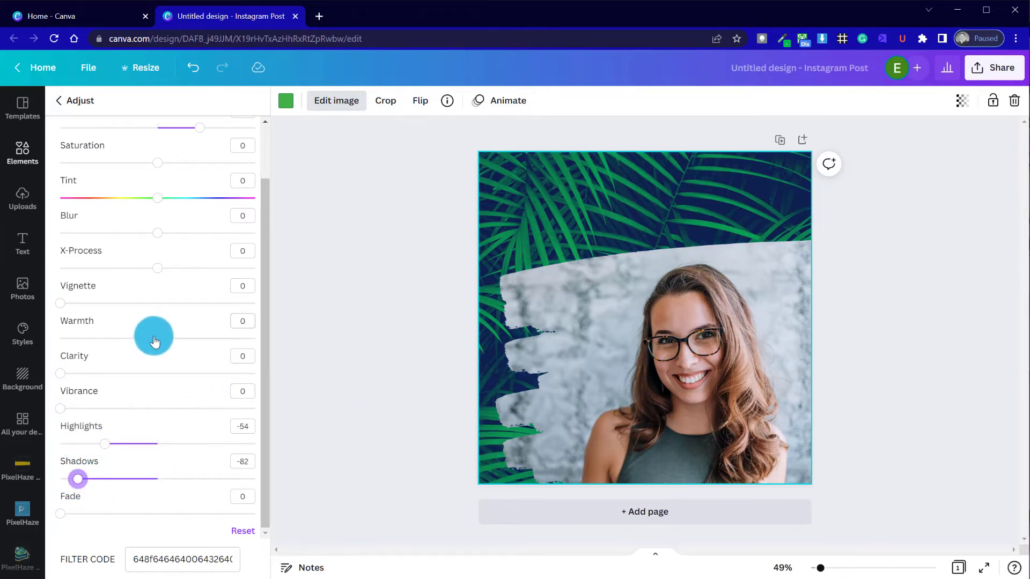
left_click_drag(154, 341, 214, 368)
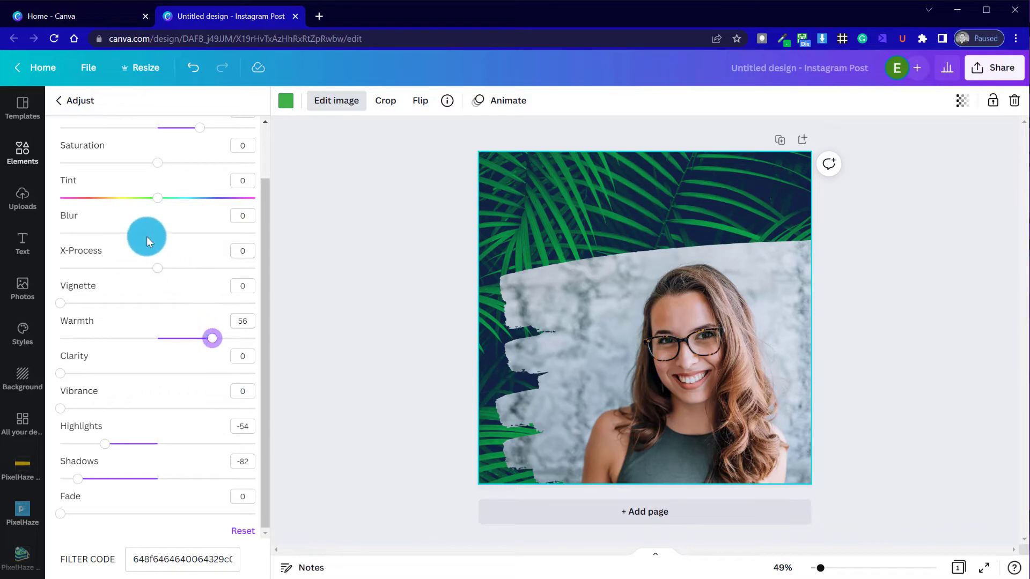
left_click_drag(162, 273, 193, 287)
- Reselect the palm-leaf background and scroll its image effects panel to the Duotone presets
left_click(271, 308)
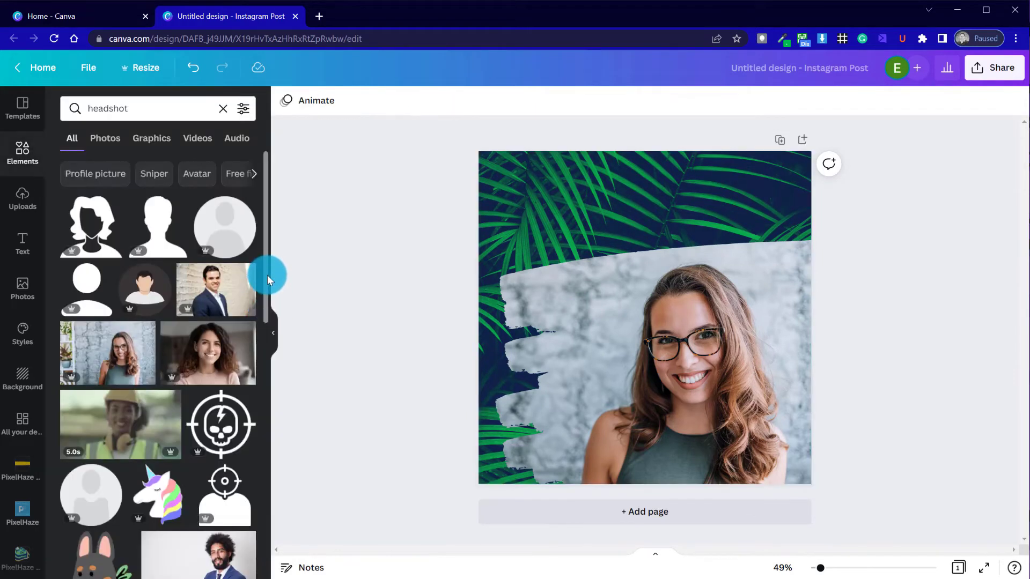
left_click(597, 197)
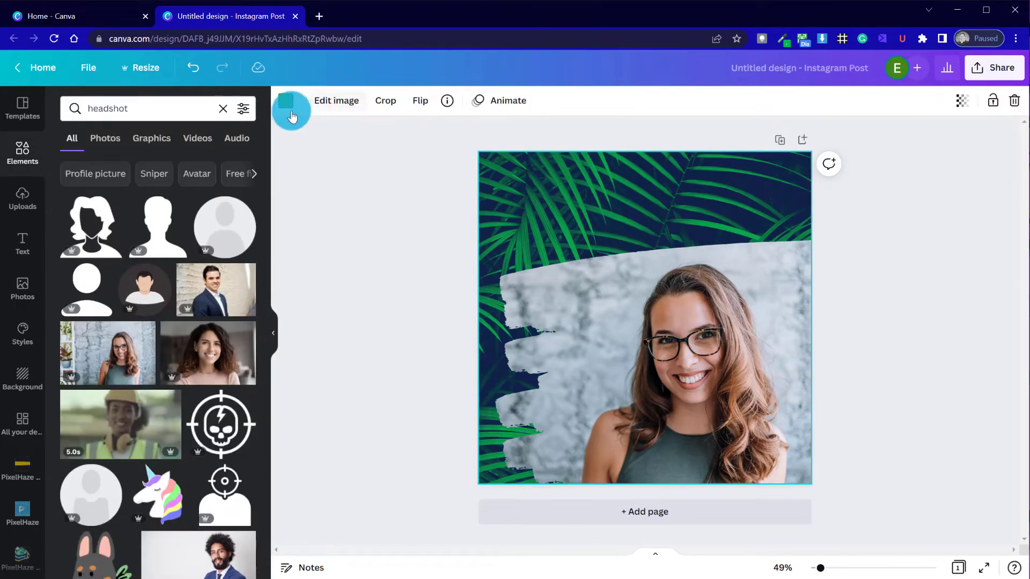
double_click(584, 187)
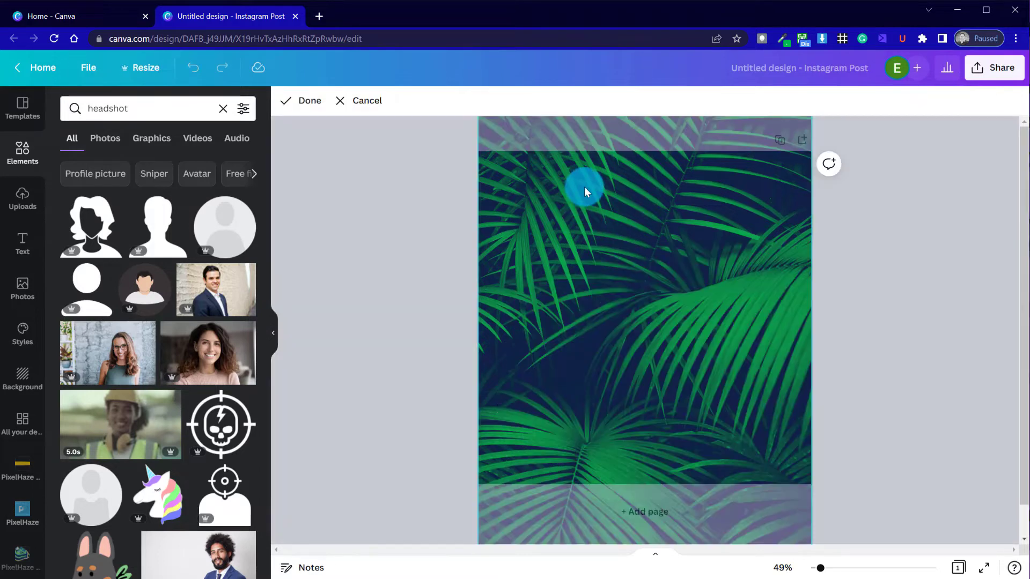
left_click(411, 193)
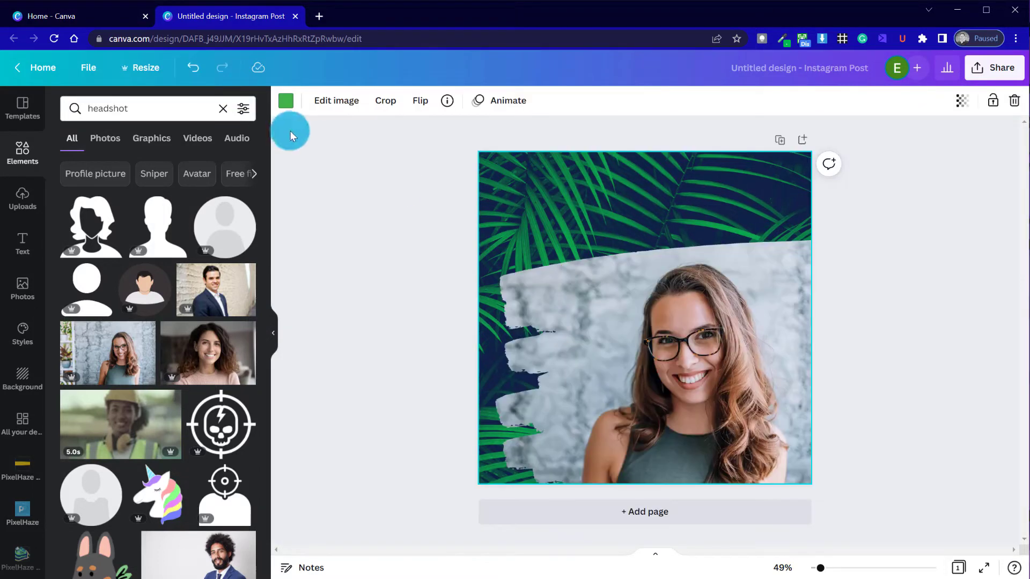
left_click(332, 98)
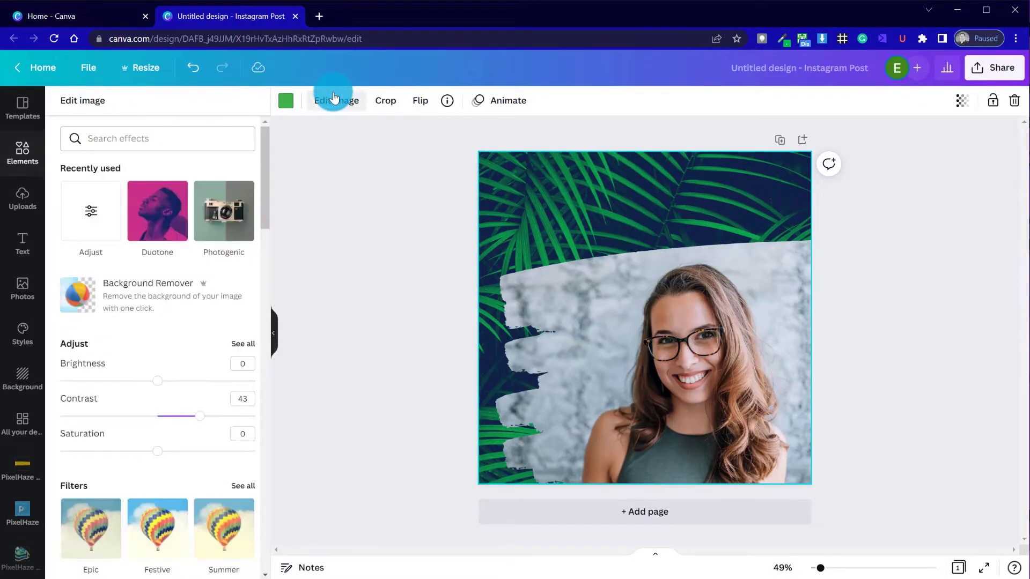
left_click_drag(267, 172, 272, 389)
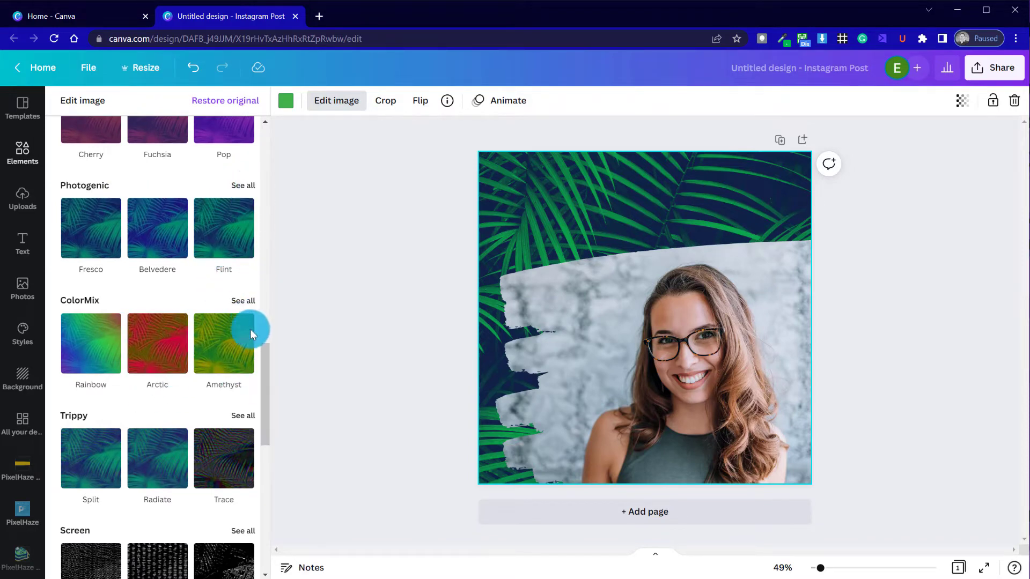
left_click_drag(264, 382, 265, 340)
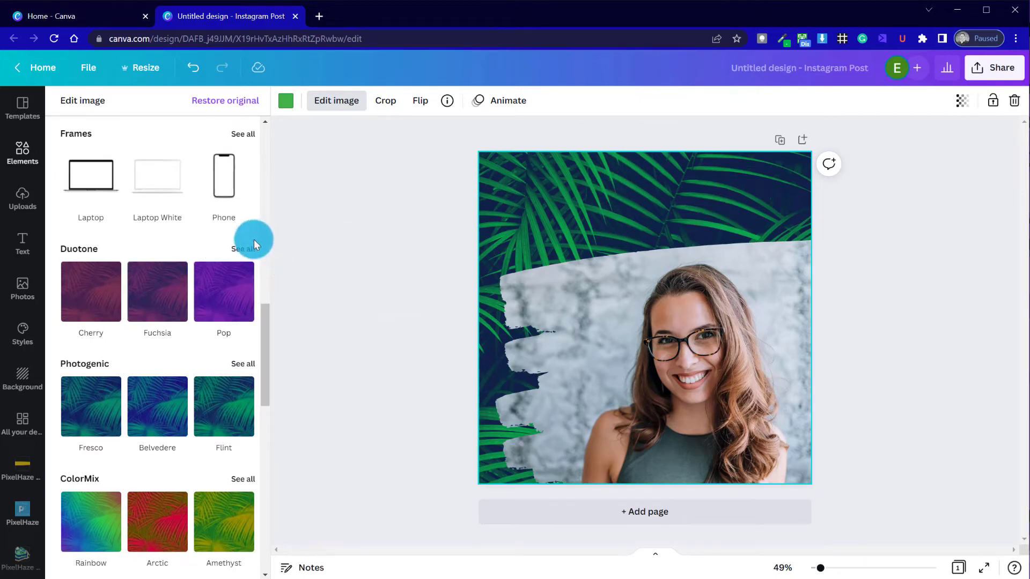
- Apply the Sea Blue duotone to the background and set its shadow colour to dark navy #171944
left_click(241, 250)
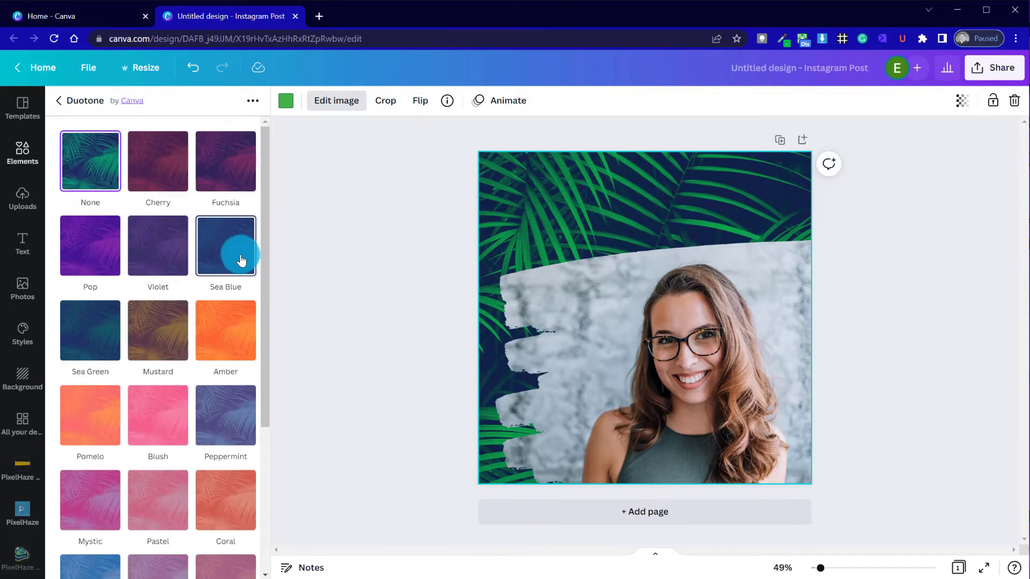
left_click_drag(265, 352, 266, 577)
left_click_drag(281, 506, 279, 196)
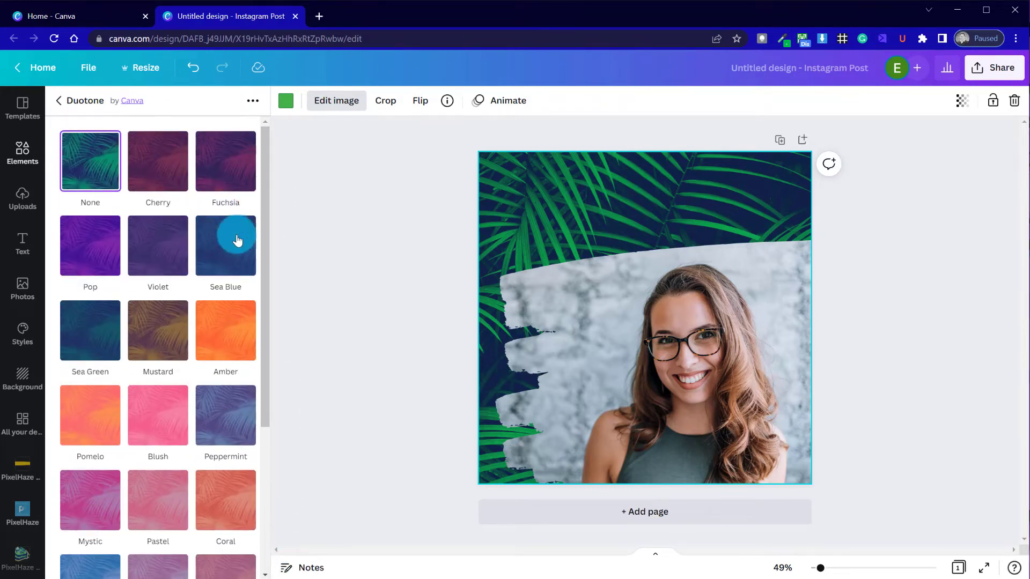
left_click_drag(269, 299, 247, 303)
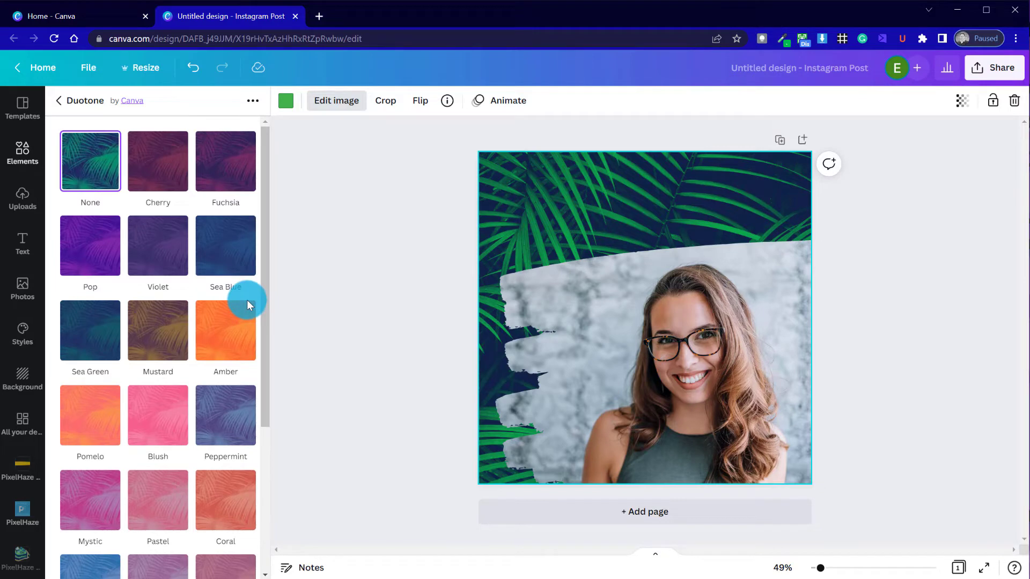
left_click(235, 249)
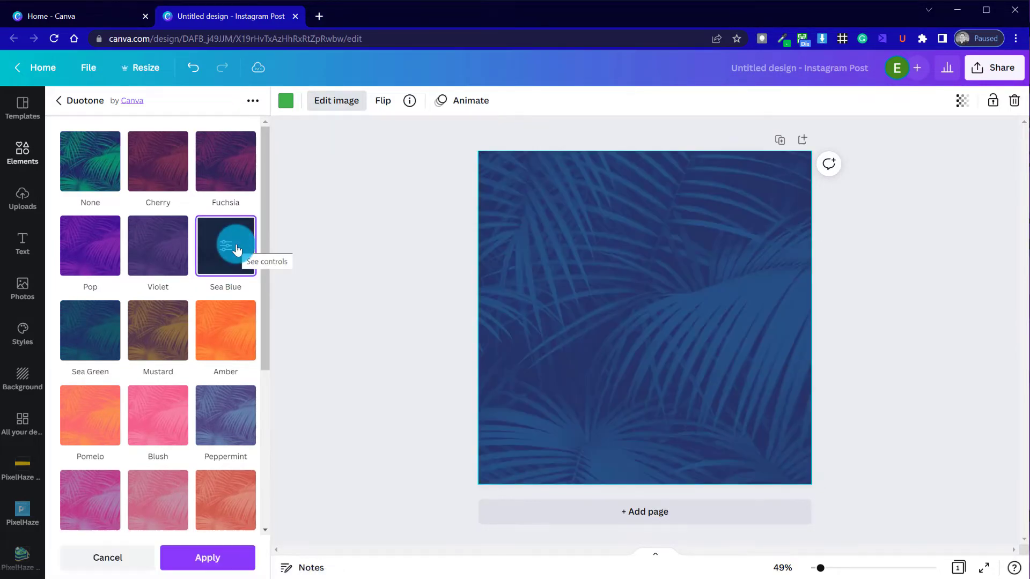
left_click(236, 250)
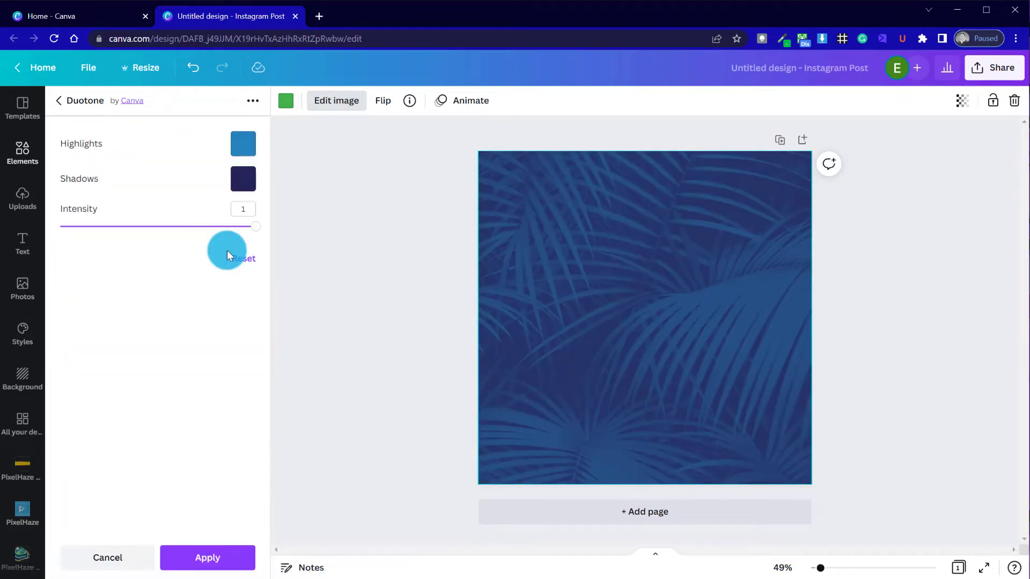
left_click(253, 179)
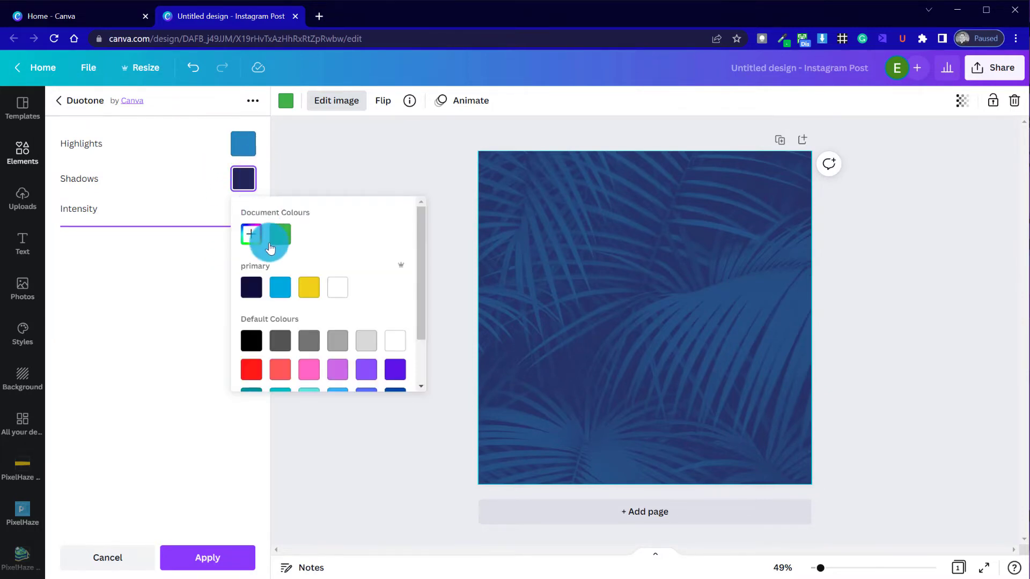
left_click(252, 245)
left_click(346, 313)
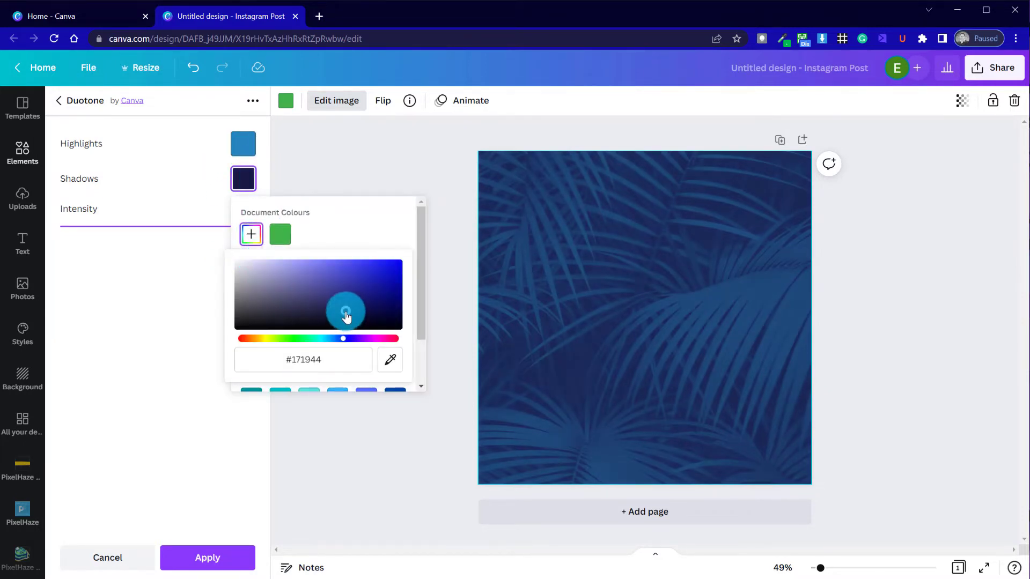
- Set the duotone highlight colour to violet #8242EB
left_click(255, 146)
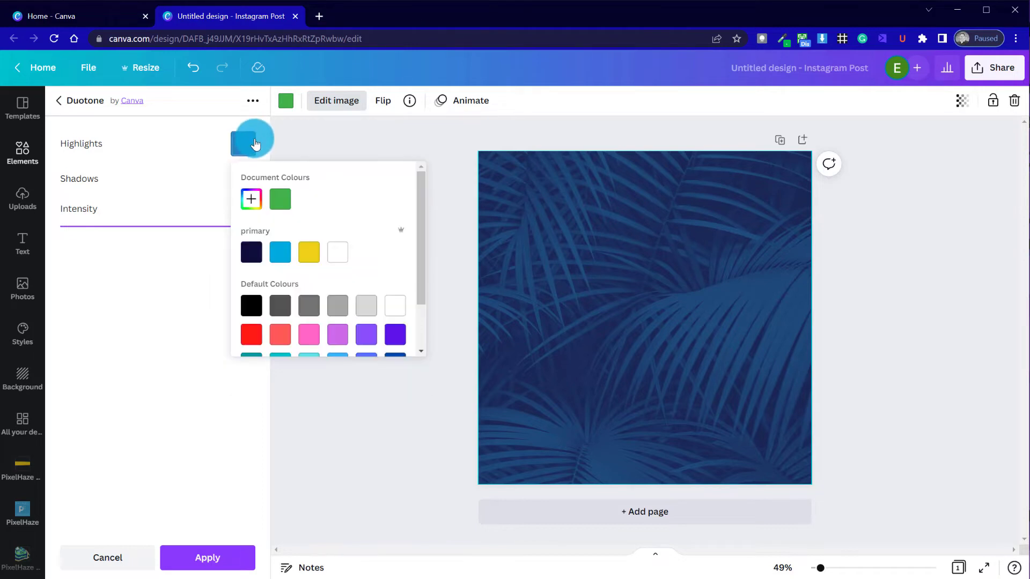
left_click(252, 158)
left_click(251, 150)
left_click(252, 200)
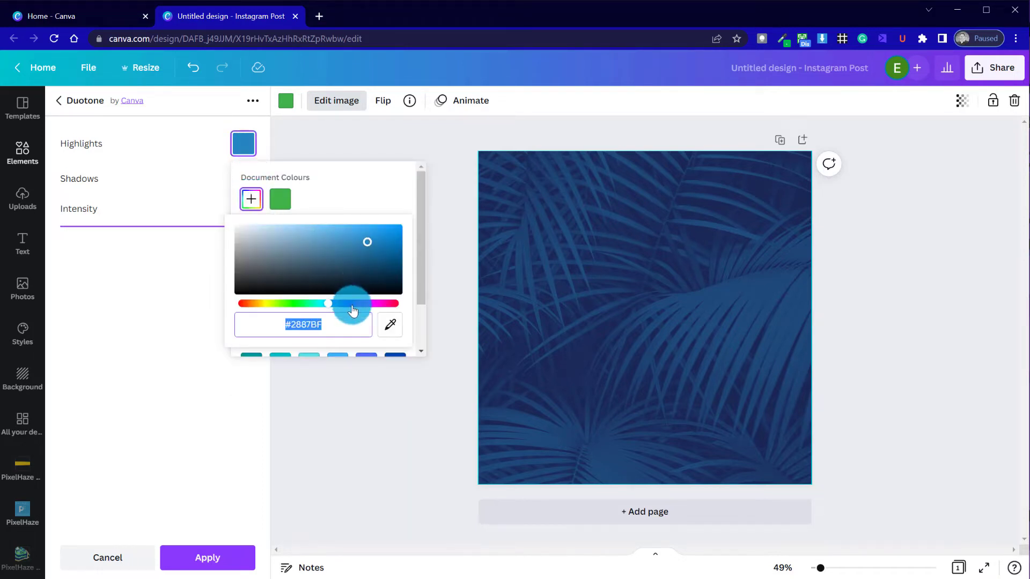
left_click(352, 304)
mouse_move(351, 308)
left_mouse_down()
mouse_move(338, 305)
mouse_move(354, 309)
left_mouse_up()
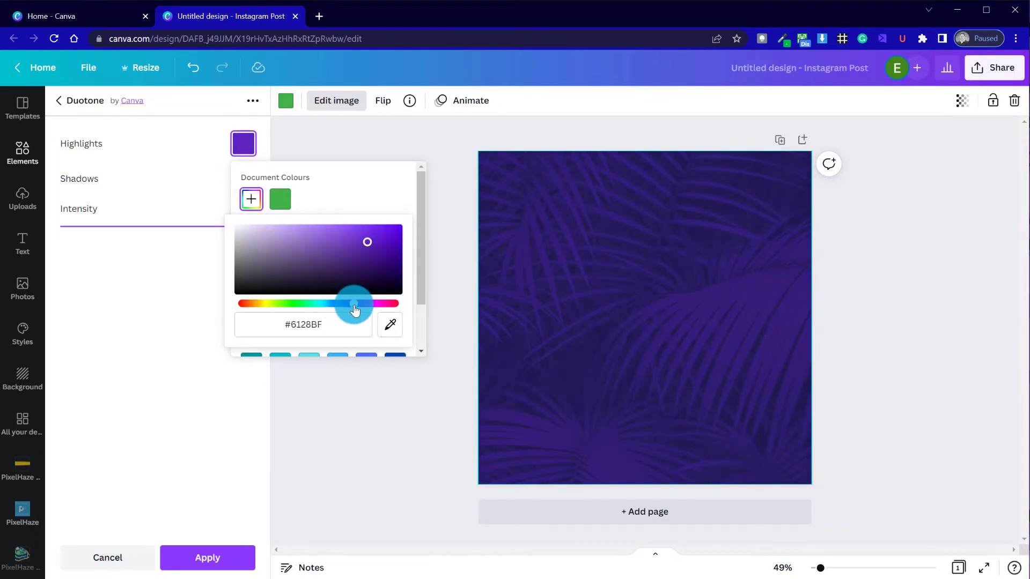
left_click_drag(361, 239, 356, 230)
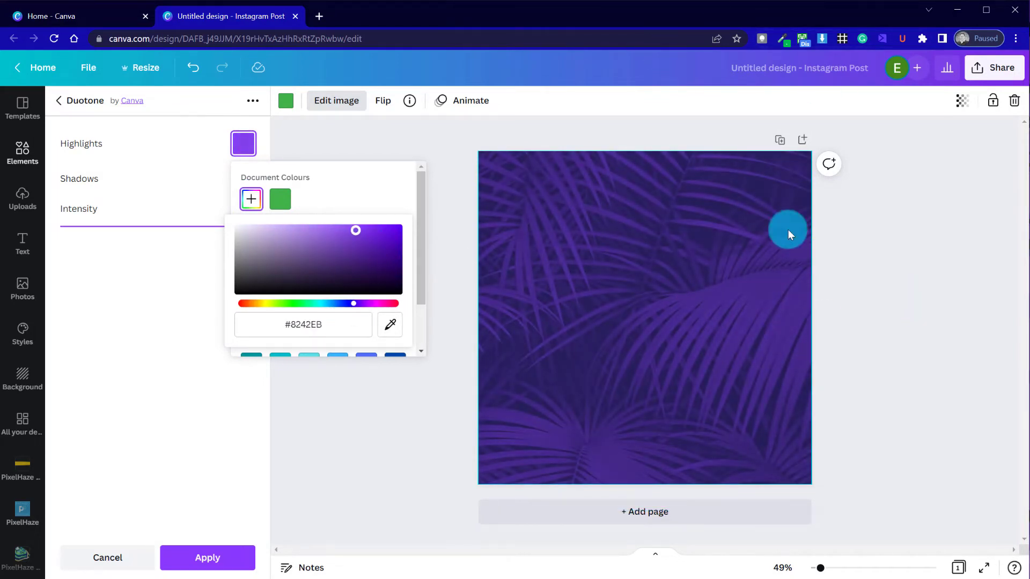
left_click(191, 496)
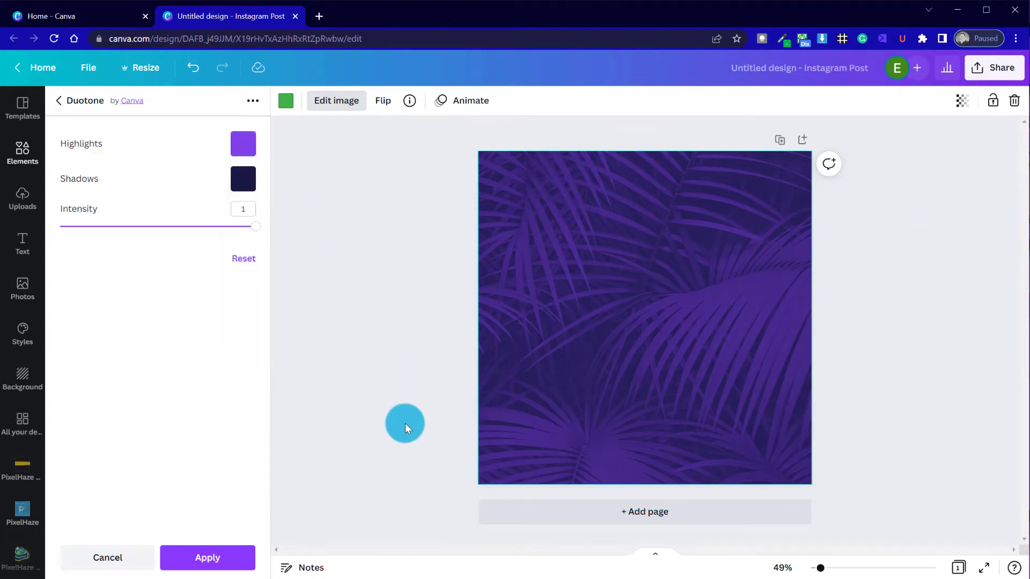
left_click(405, 423)
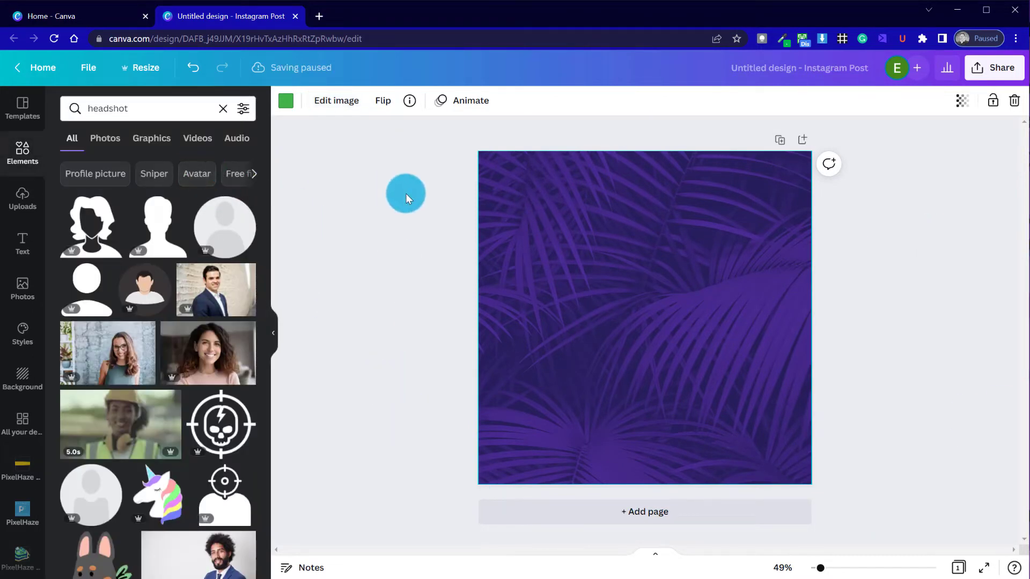
- Adjust the purple palm-leaf background image to contrast 56, saturation 8 and highlights 10
left_click(413, 220)
left_click(751, 373)
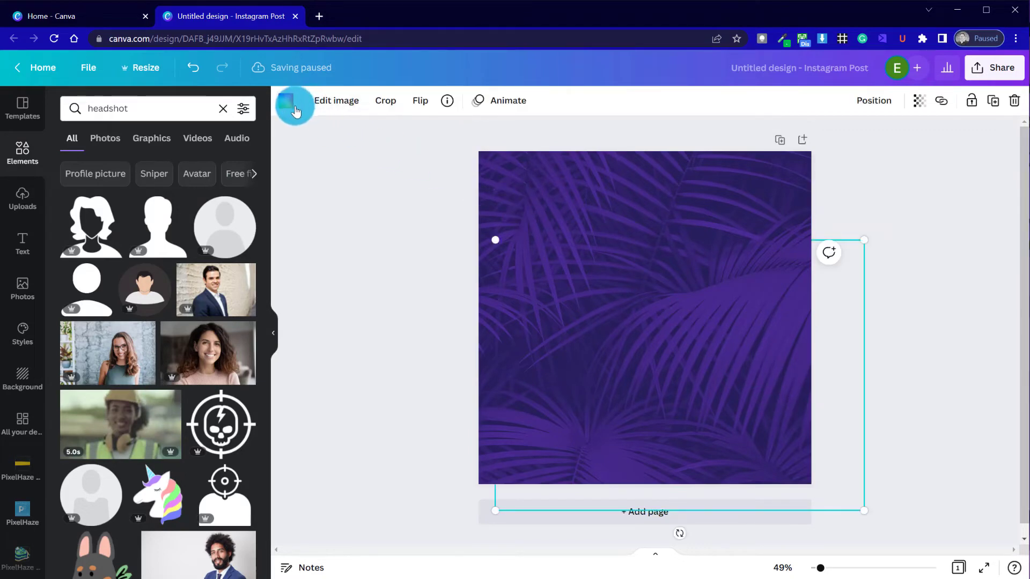
left_click(451, 191)
left_click(510, 180)
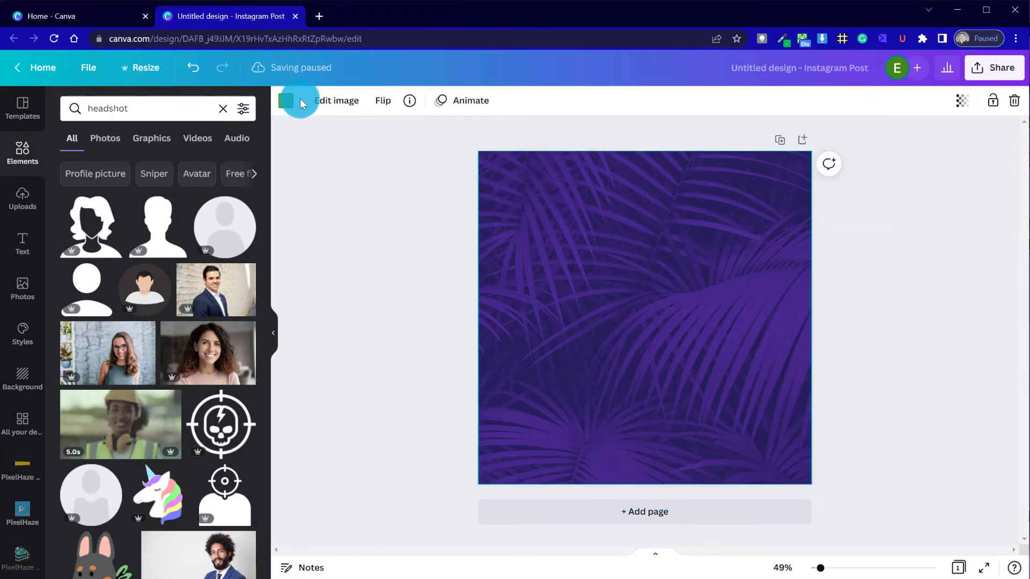
left_click(335, 102)
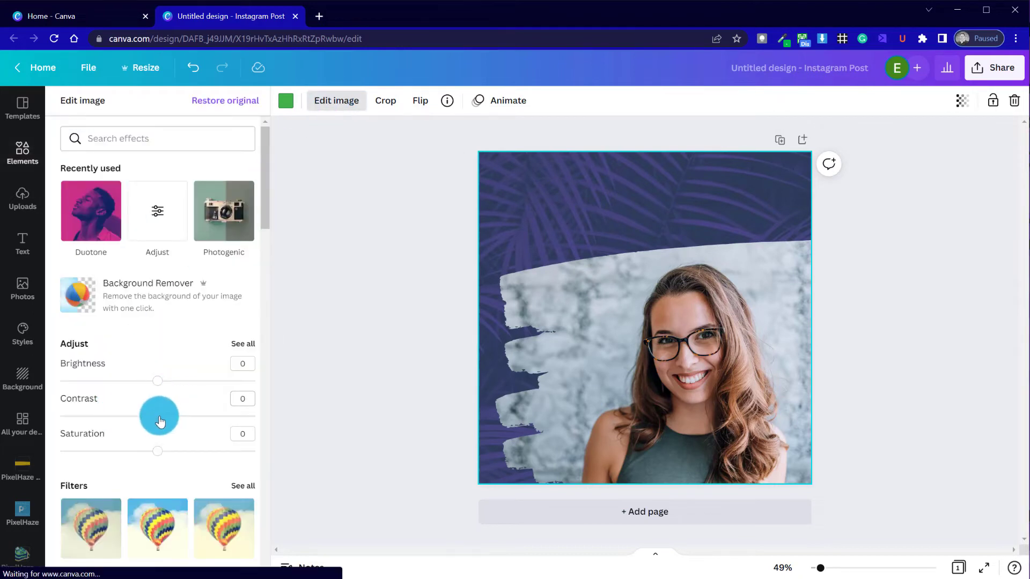
left_click_drag(160, 421, 213, 415)
left_click_drag(167, 458, 184, 460)
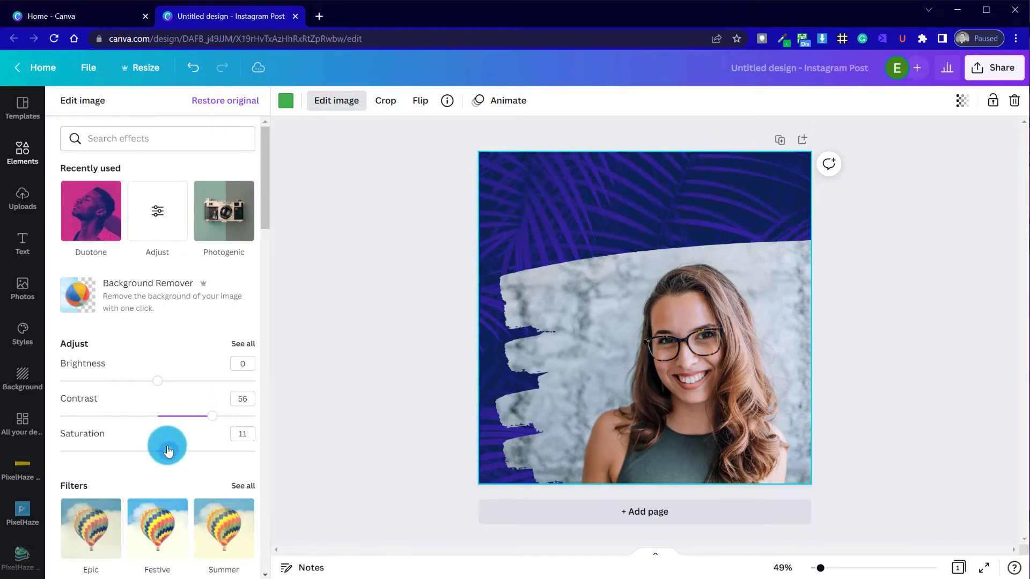
left_click(250, 343)
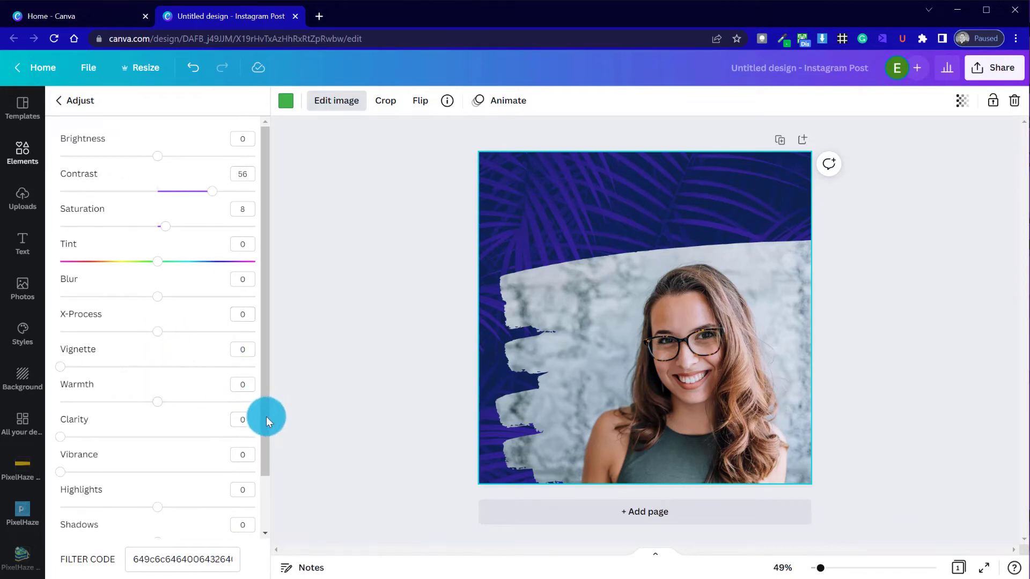
left_click_drag(266, 416, 167, 444)
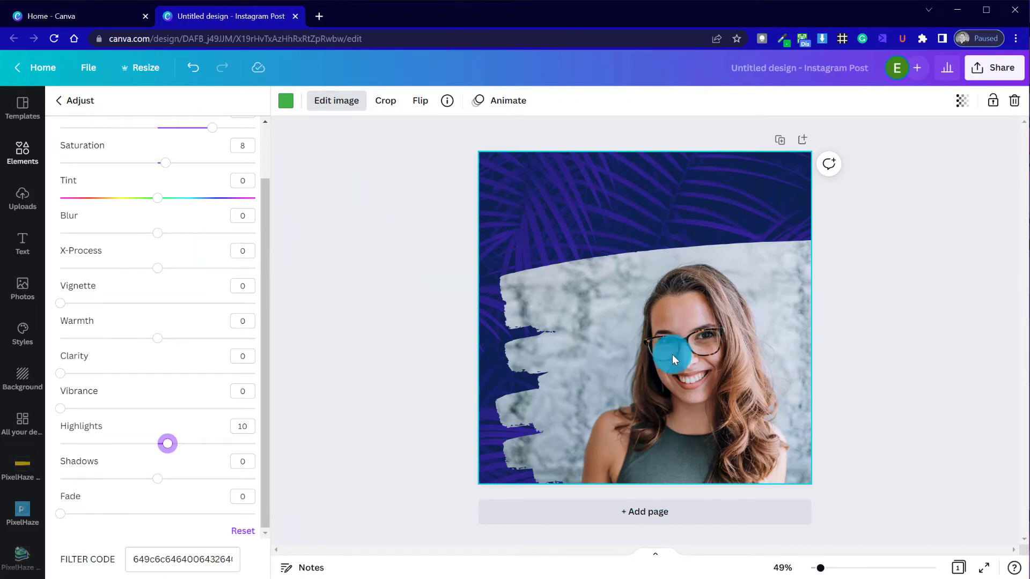
- Shrink the brush-framed headshot to about 921 × 675 and shift it right, flush with the page edge
left_click(302, 287)
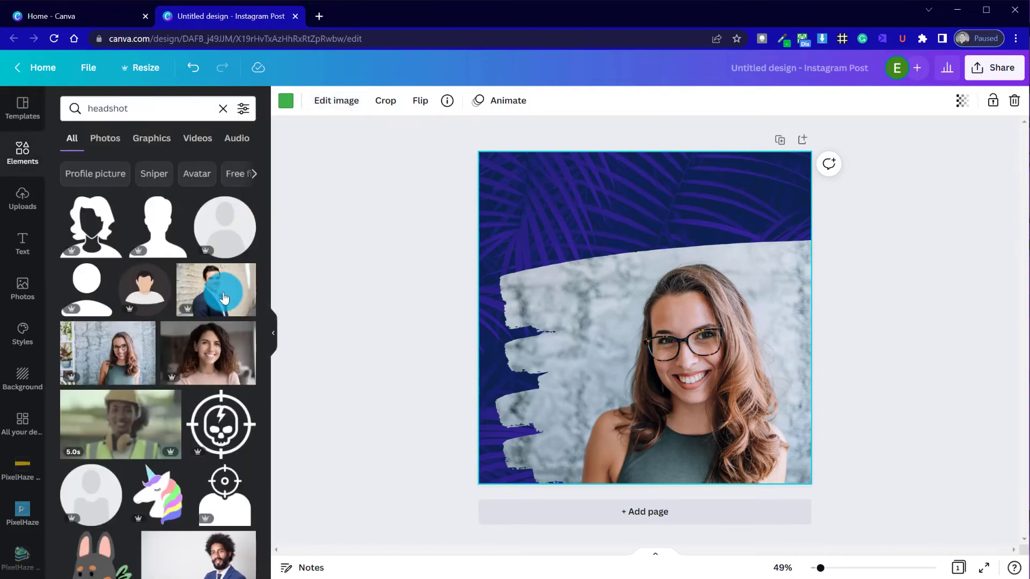
left_click(590, 272)
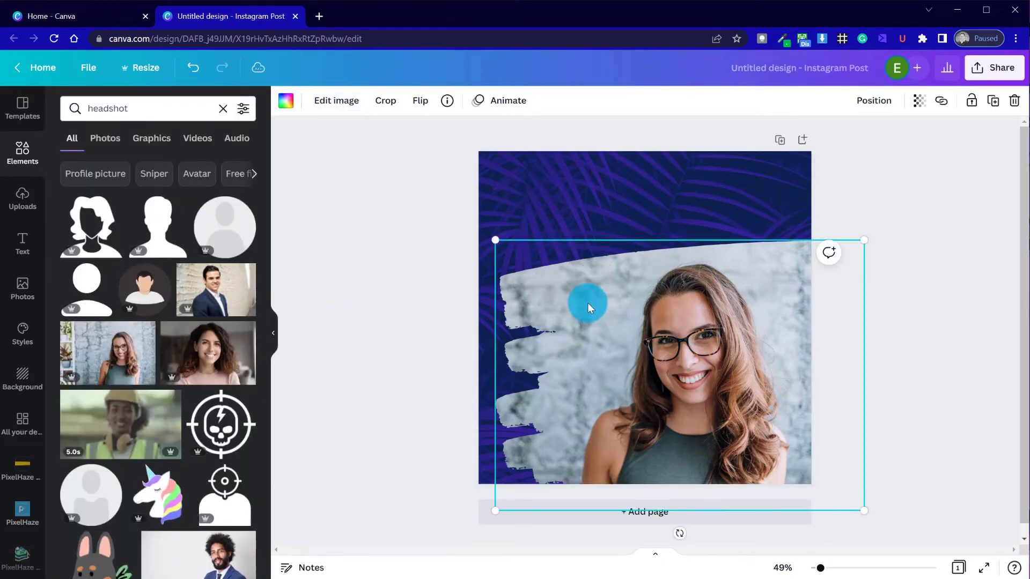
left_click_drag(503, 248, 587, 310)
left_click_drag(638, 350, 655, 299)
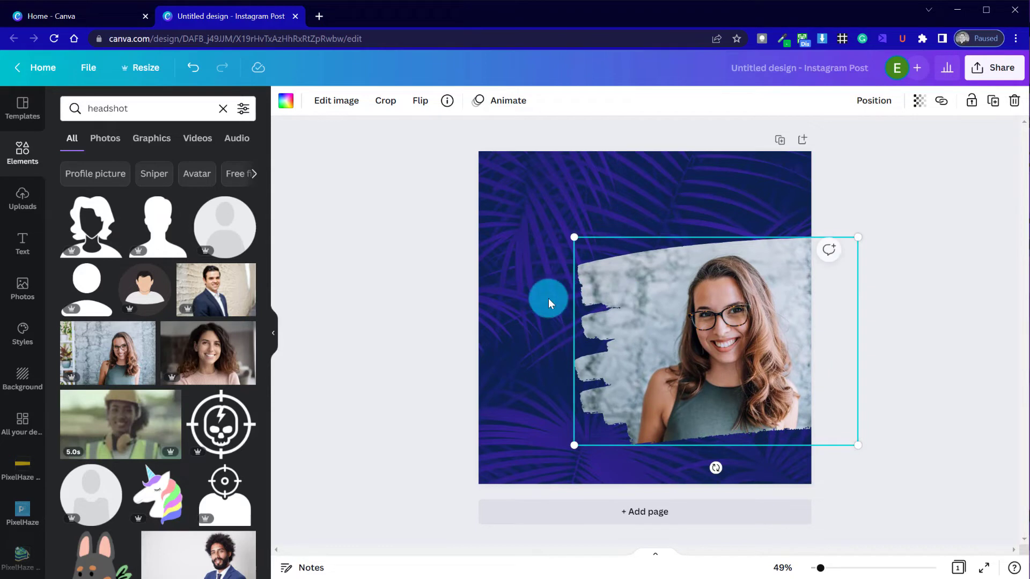
left_click(450, 315)
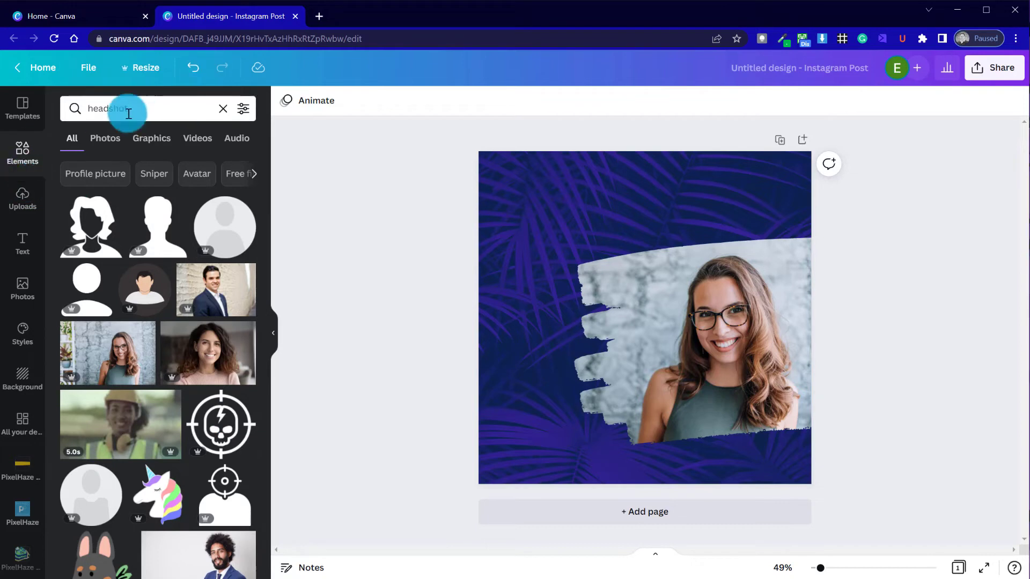
- Search elements for 'logo', add the triangle logo and shrink it to about 197 × 142 bottom-left
left_click(75, 112)
type("logo")
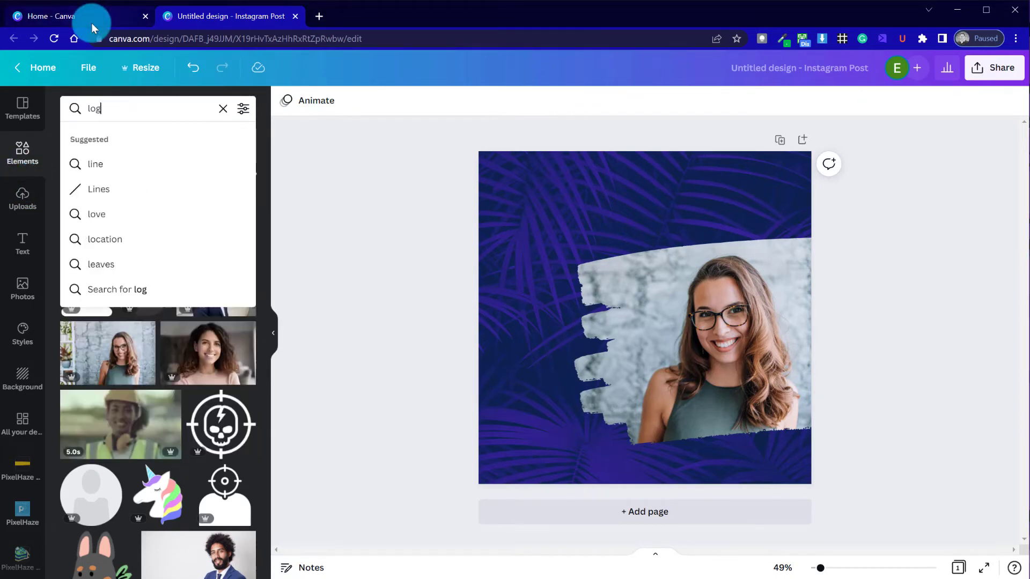
key("Return")
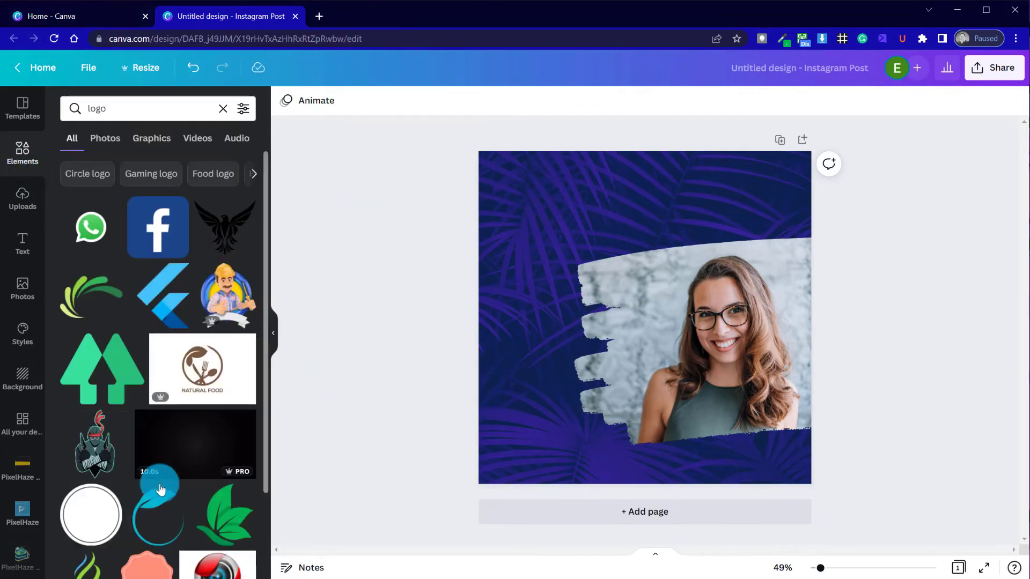
scroll(161, 441, "down", 4)
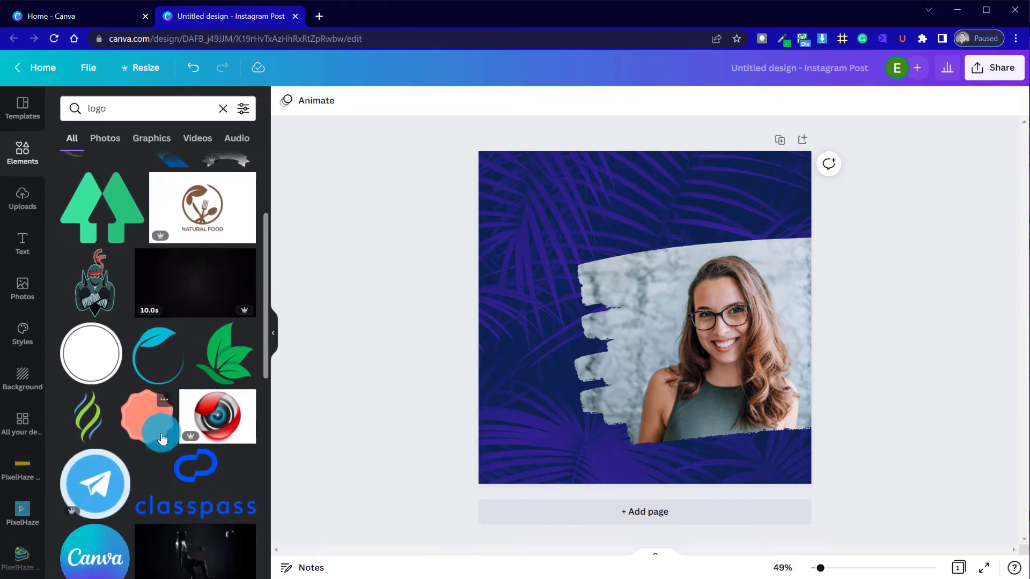
scroll(163, 438, "down", 3)
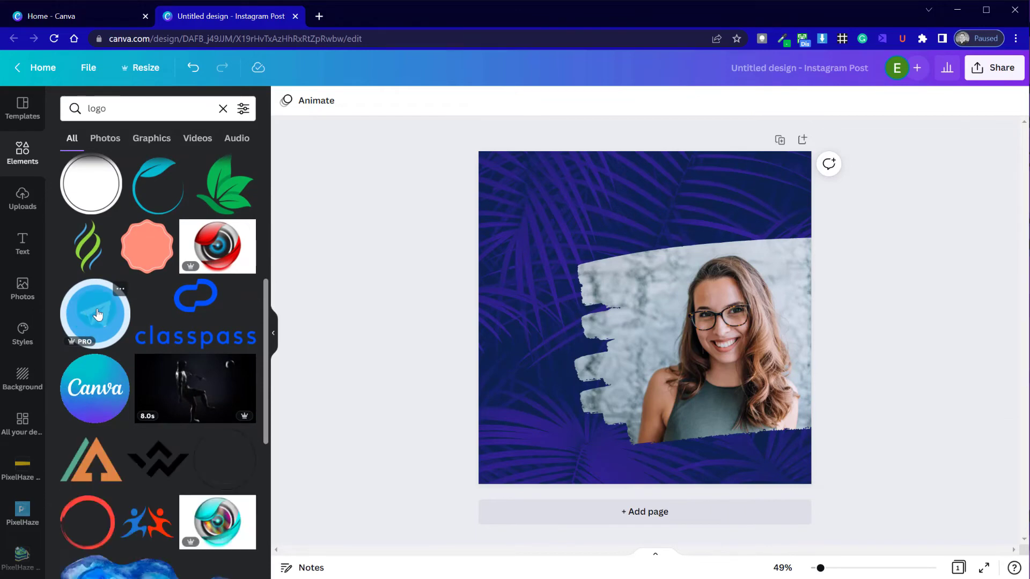
scroll(115, 323, "down", 1)
scroll(115, 322, "down", 3)
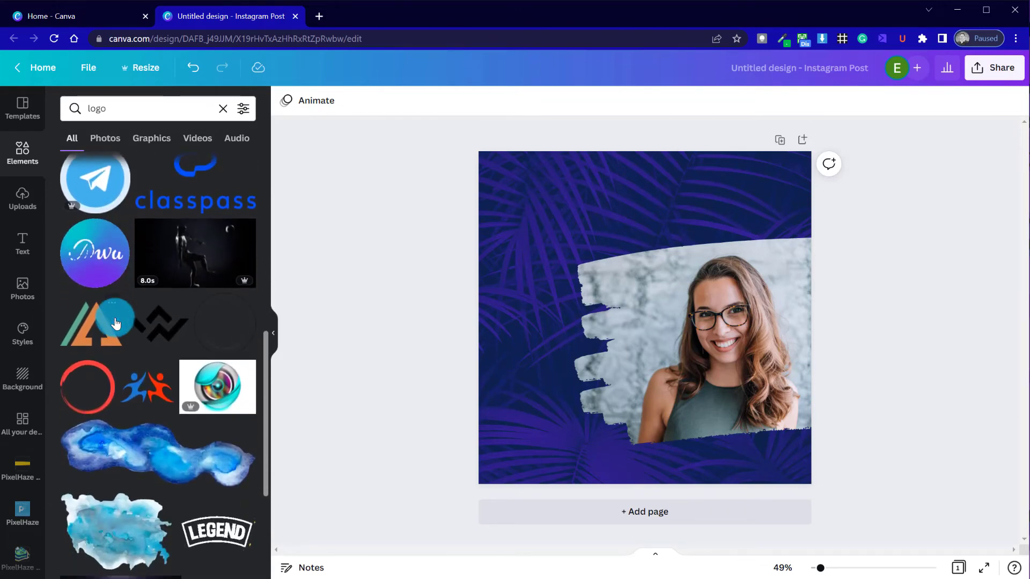
left_click(96, 321)
left_click_drag(711, 270, 552, 438)
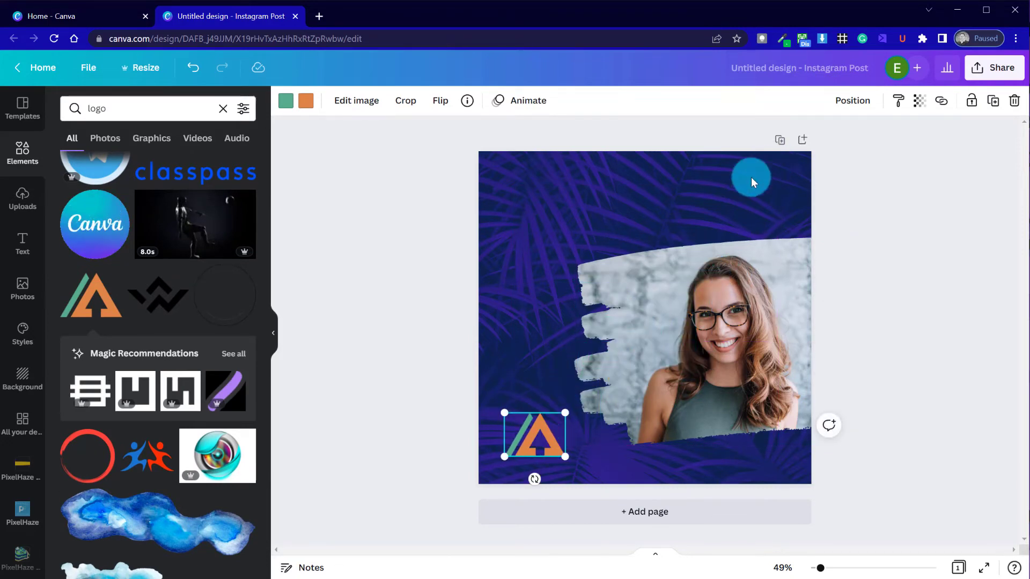
- Recolour the logo's green stripe to lilac #9F85E8
left_click(287, 102)
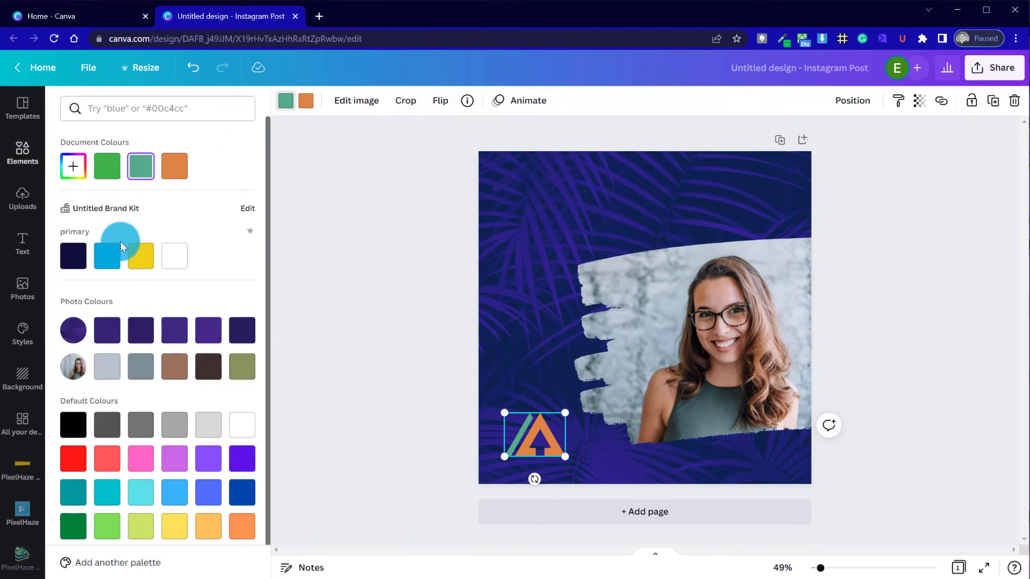
left_click(208, 331)
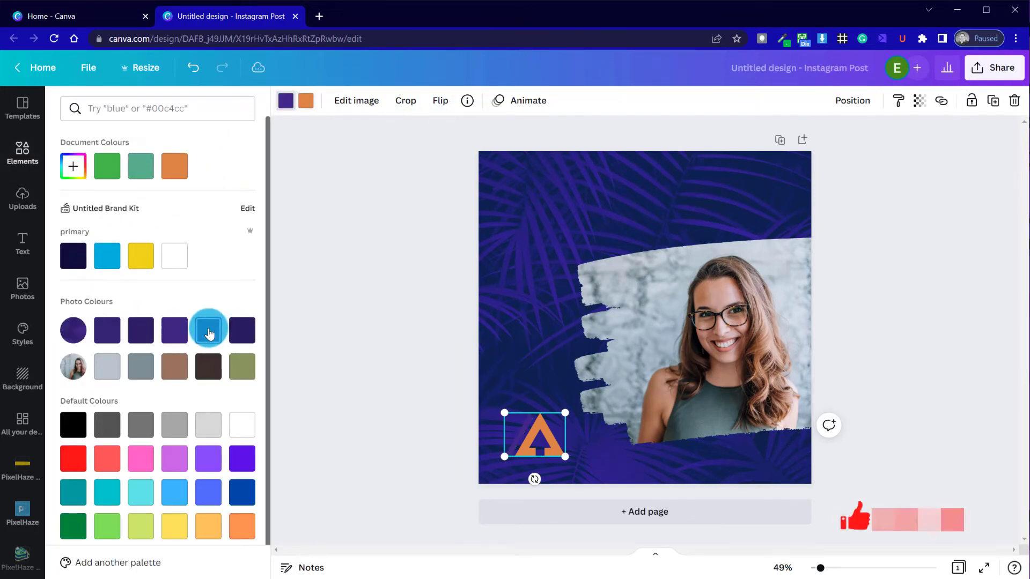
left_click(107, 332)
left_click(83, 329)
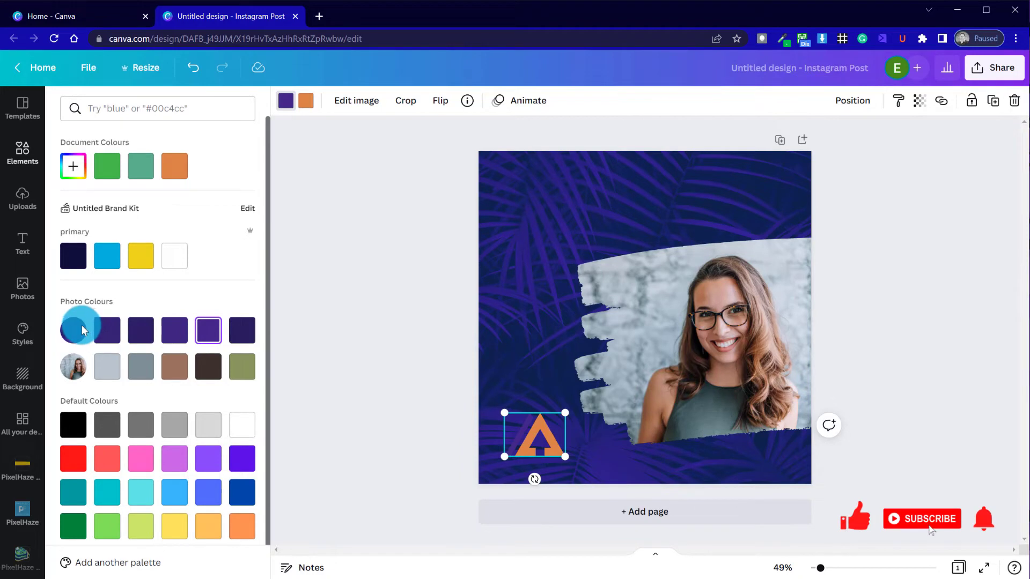
left_click(73, 166)
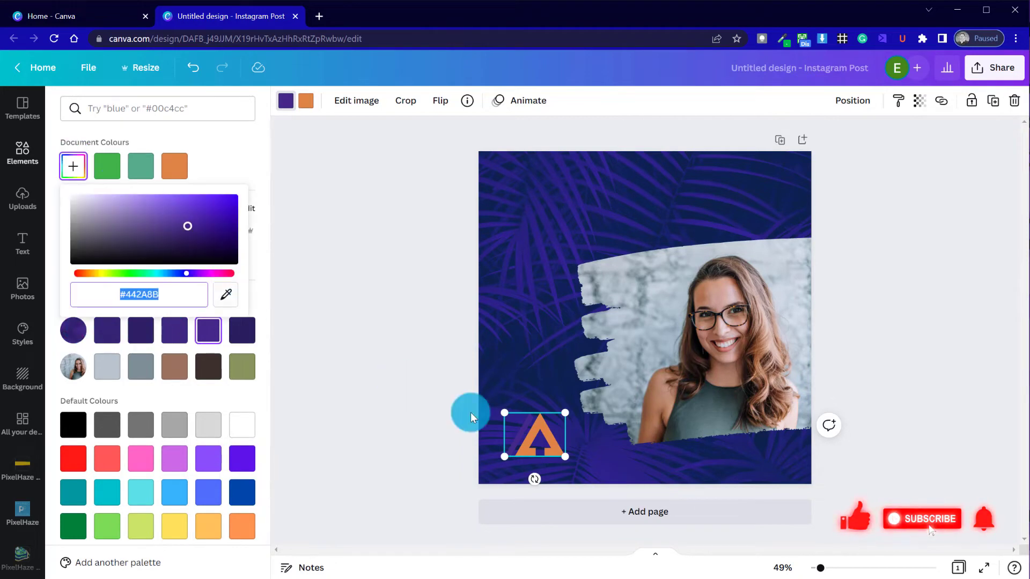
left_click(143, 205)
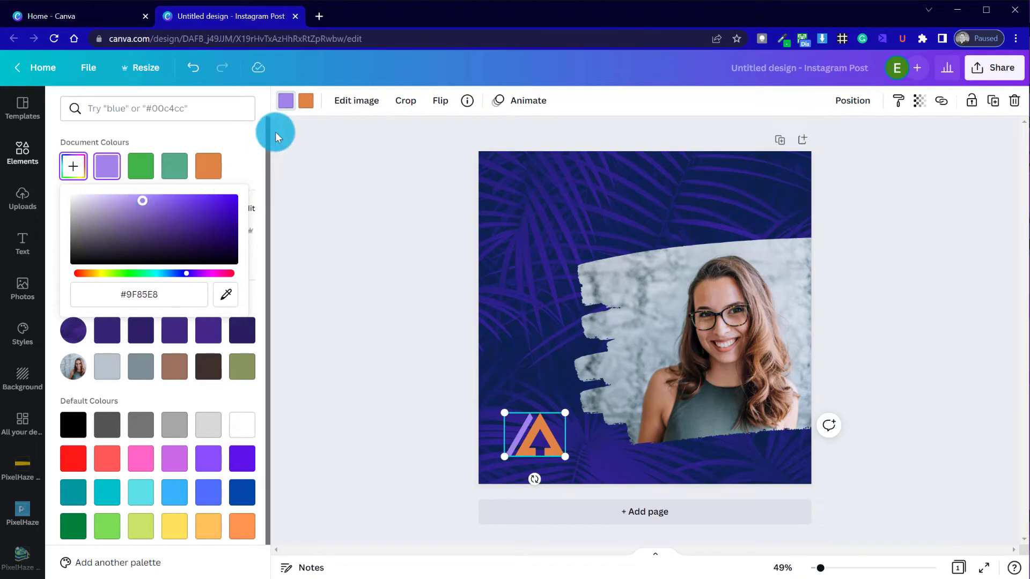
- Turn the logo's orange 'A' shape white
left_click(305, 102)
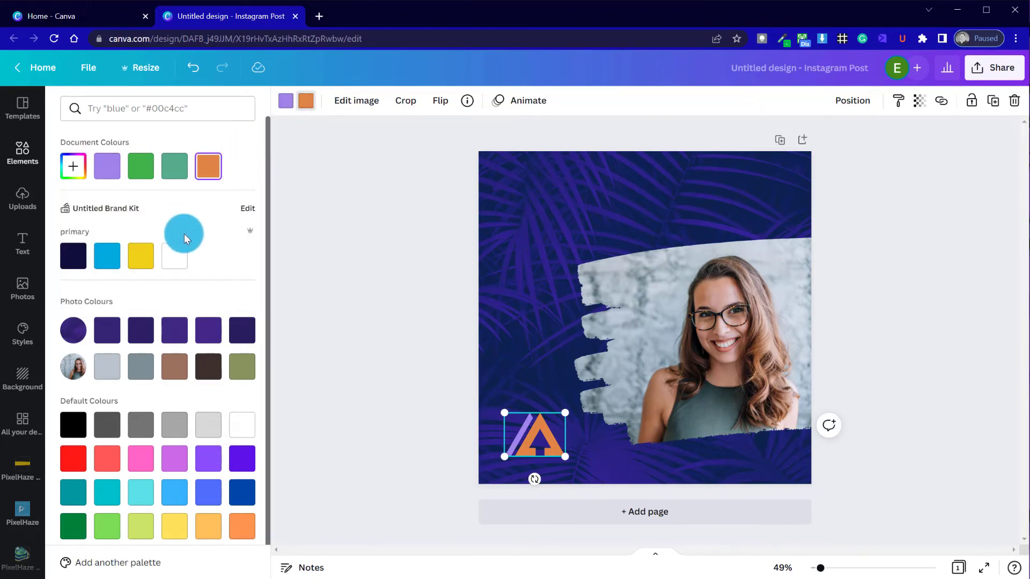
left_click(176, 259)
left_click(335, 236)
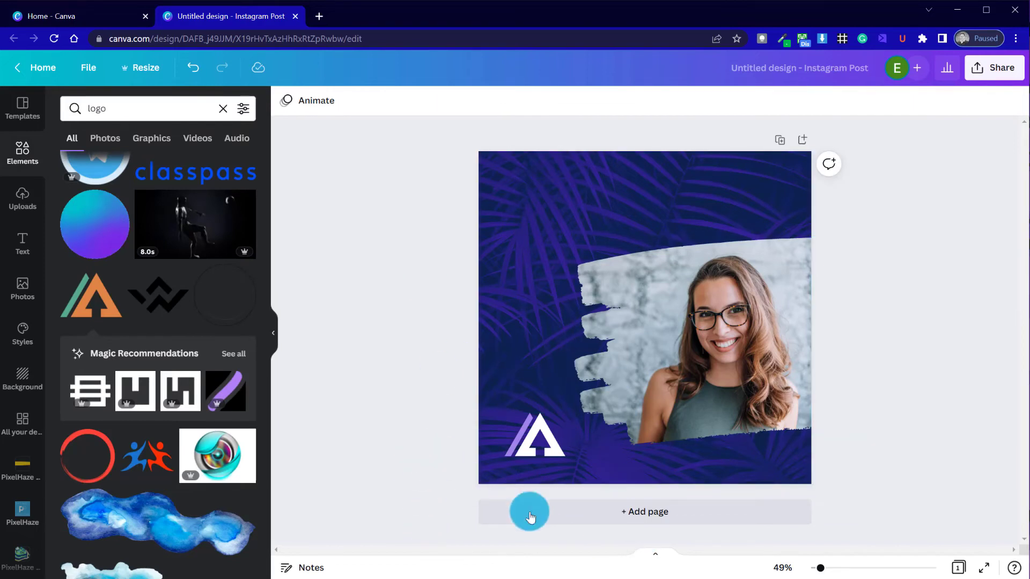
left_click(529, 453)
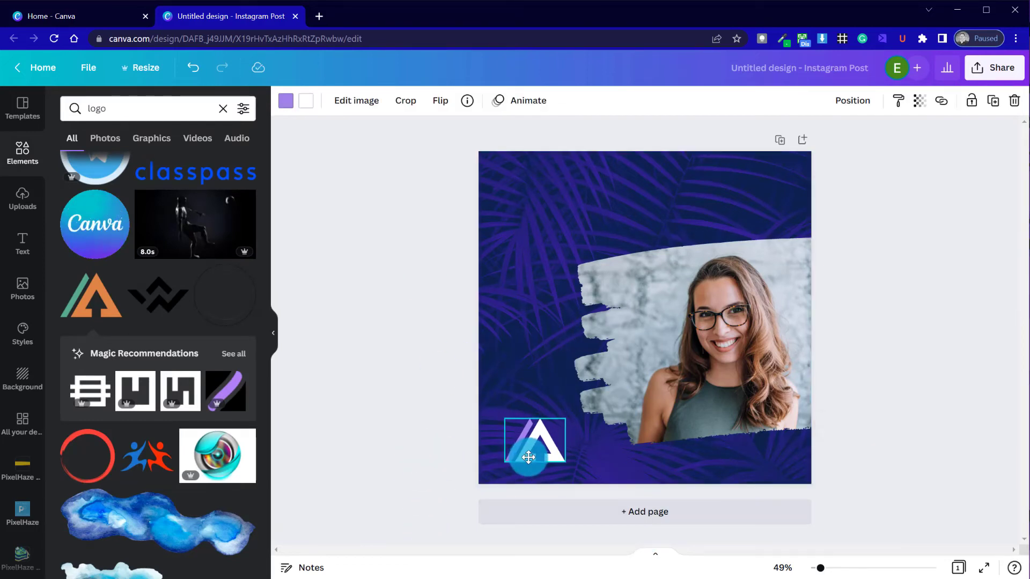
left_click(409, 381)
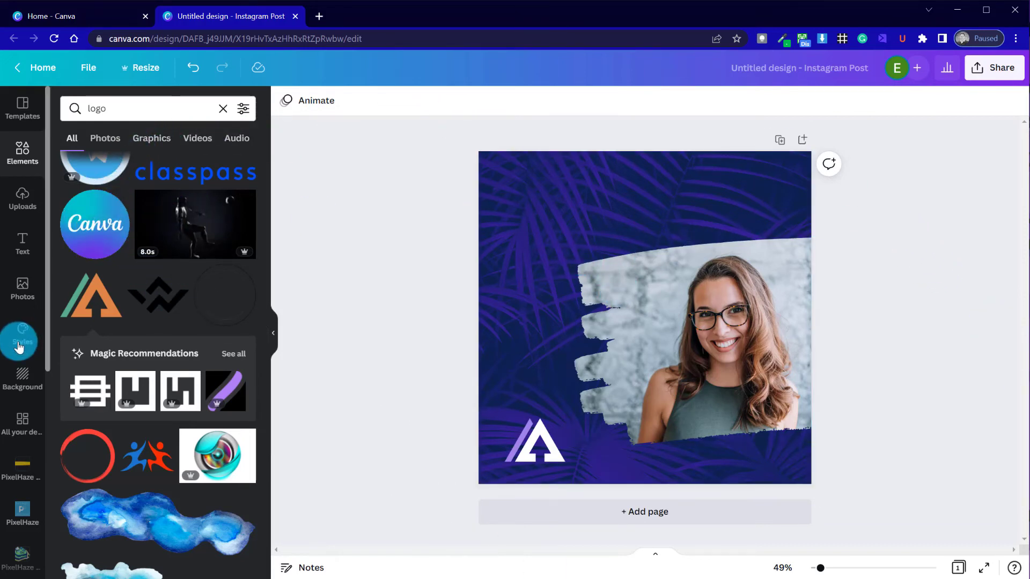
- Add the pink 'You're Invited!' font combination and move it up and left on the post
left_click(27, 245)
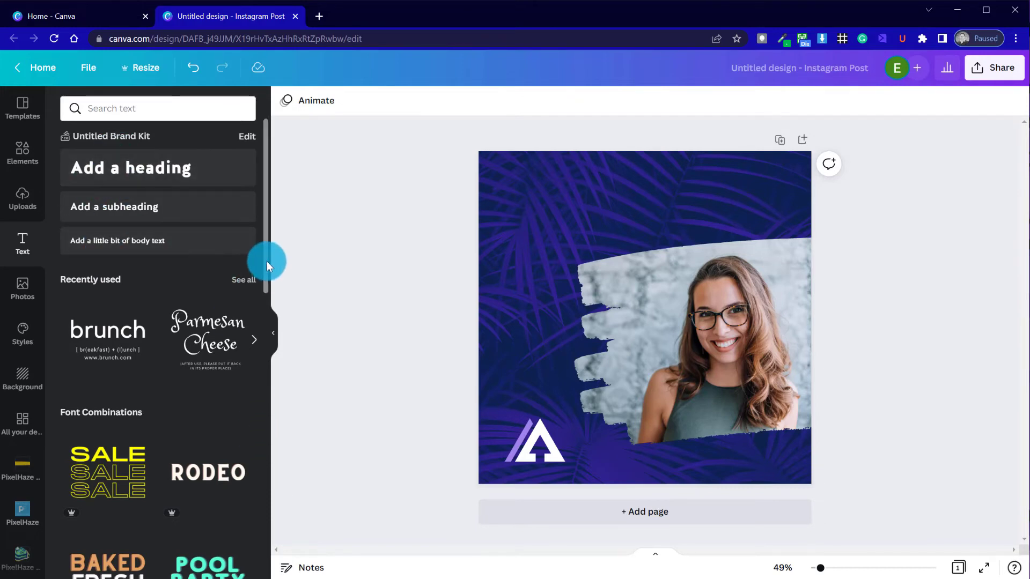
left_click_drag(267, 259, 260, 510)
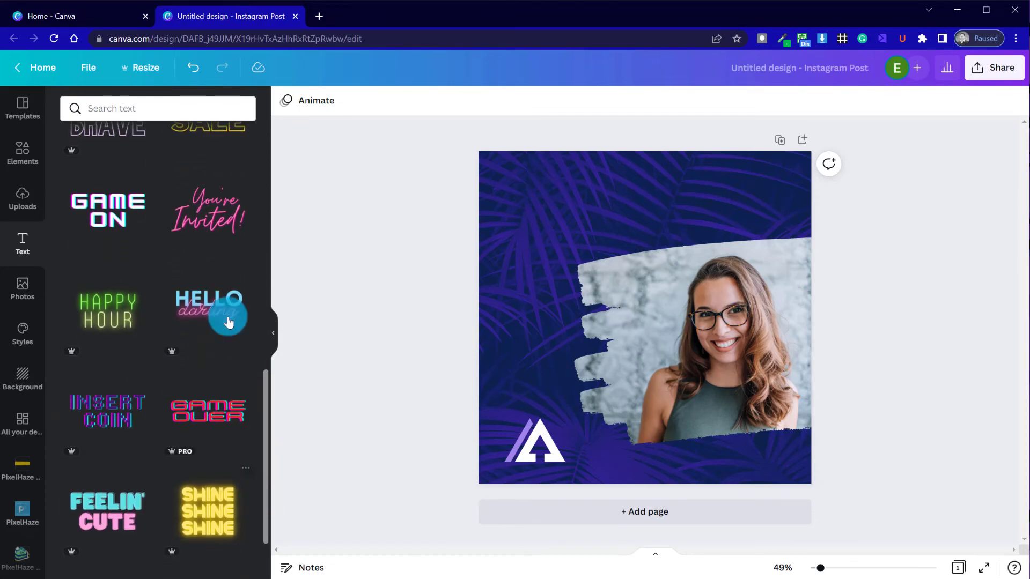
left_click(209, 224)
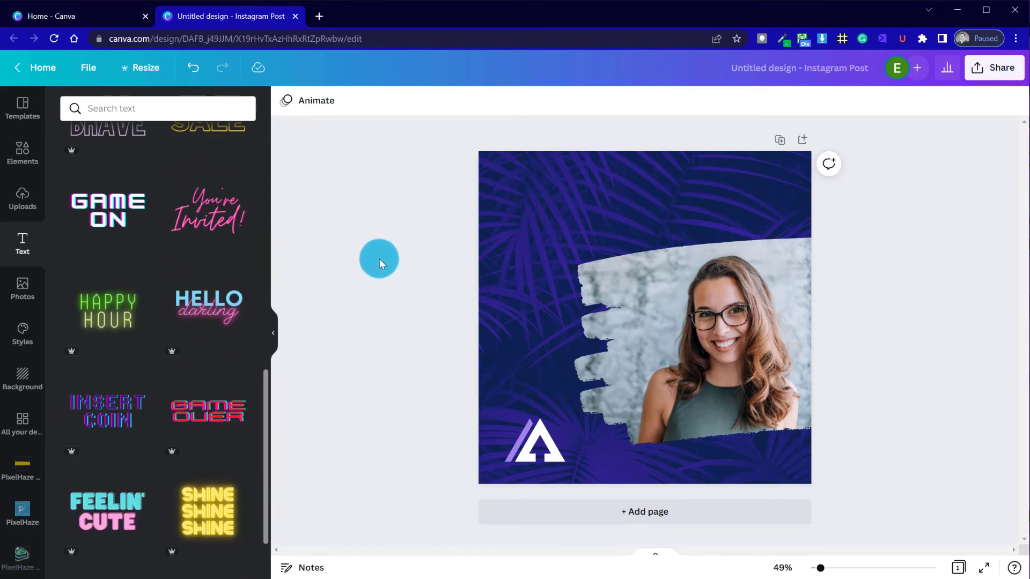
left_click_drag(658, 361, 624, 307)
- Ungroup the 'You're Invited!' text and delete the 'Invited!' word
right_click(625, 305)
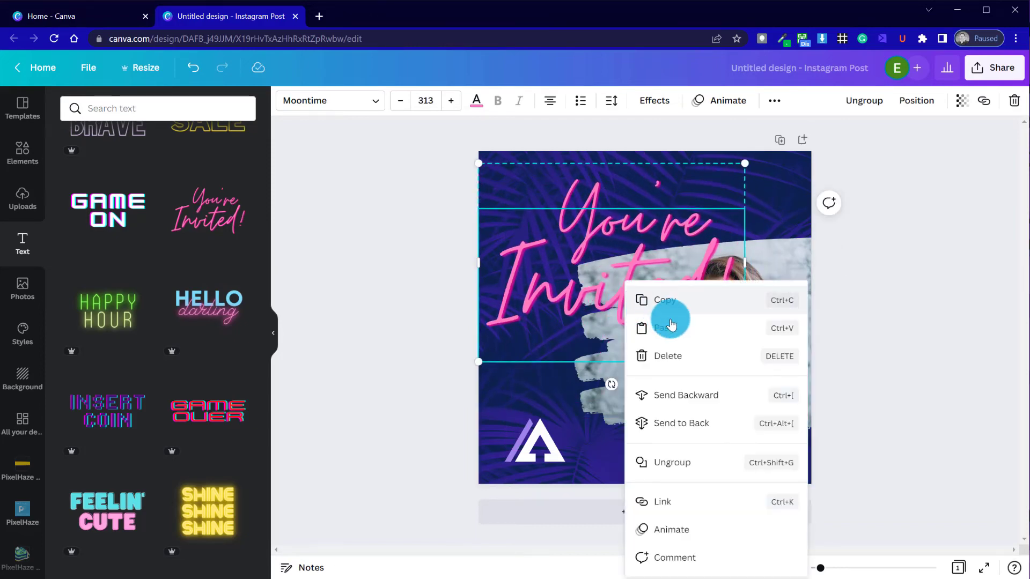
left_click(682, 462)
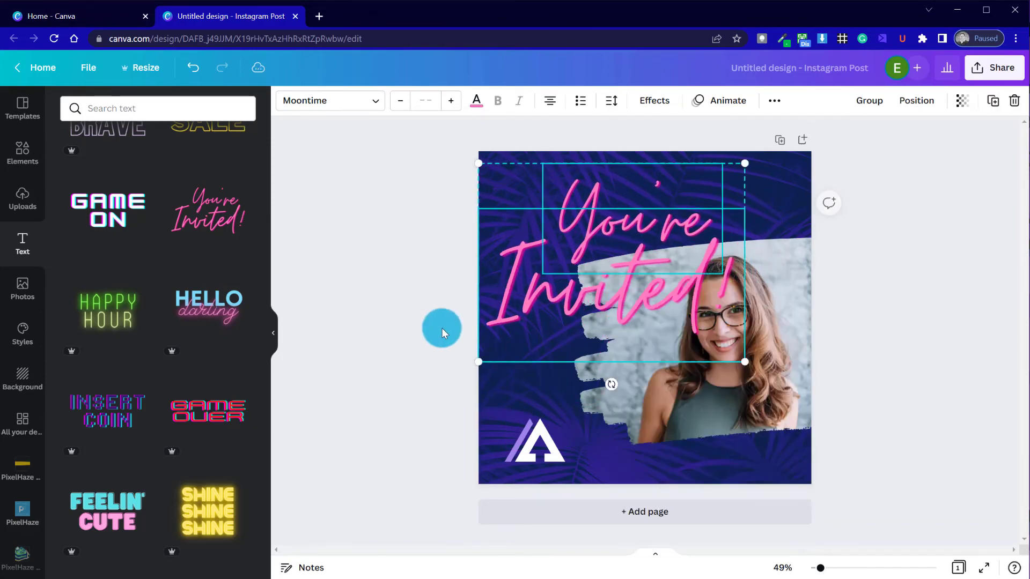
left_click(374, 286)
left_click(498, 312)
key("Delete")
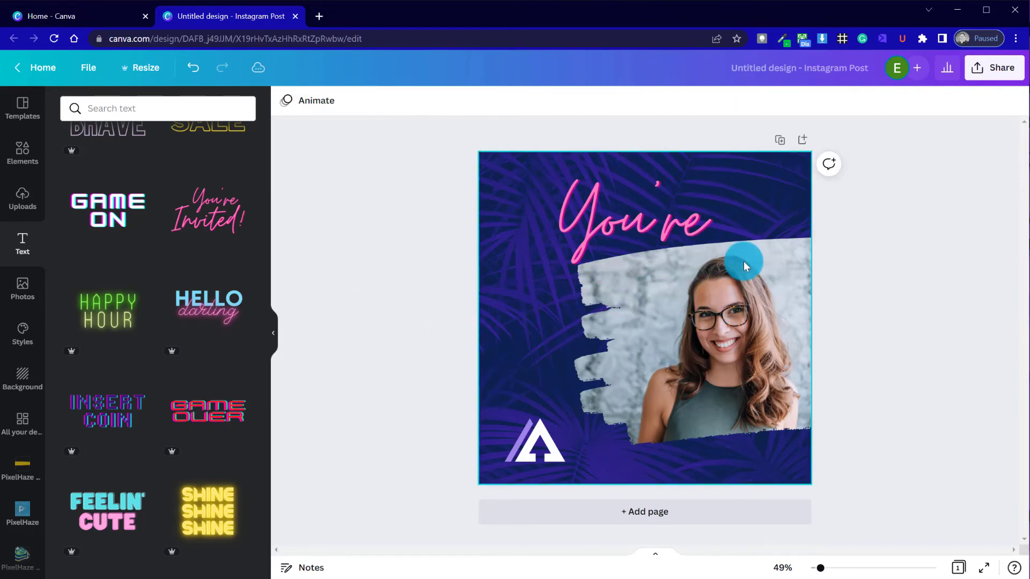
- Change 'You're' to 'Welcome' and widen the text box so it fits on one line
left_click(687, 217)
double_click(688, 224)
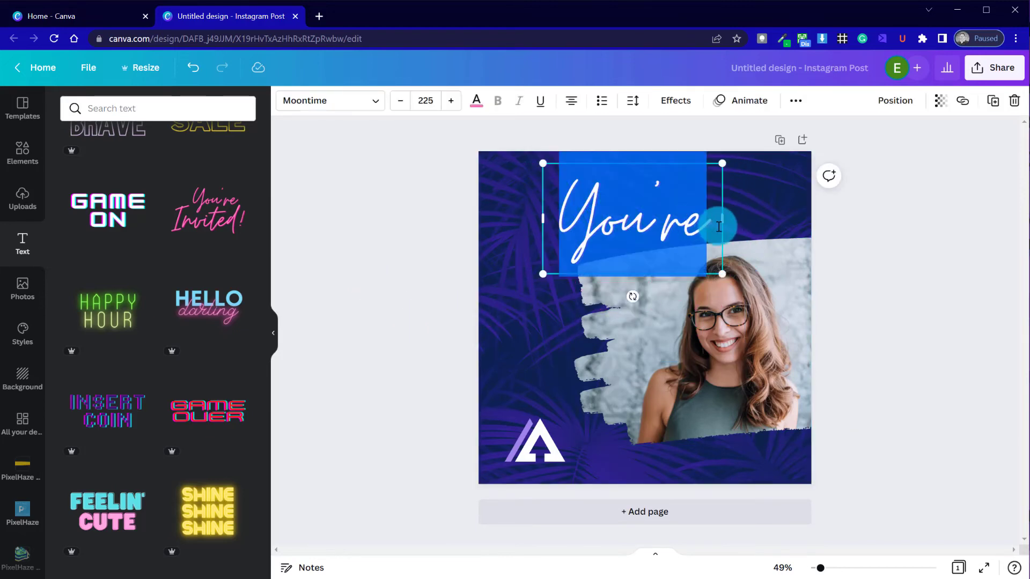
type("Welcome")
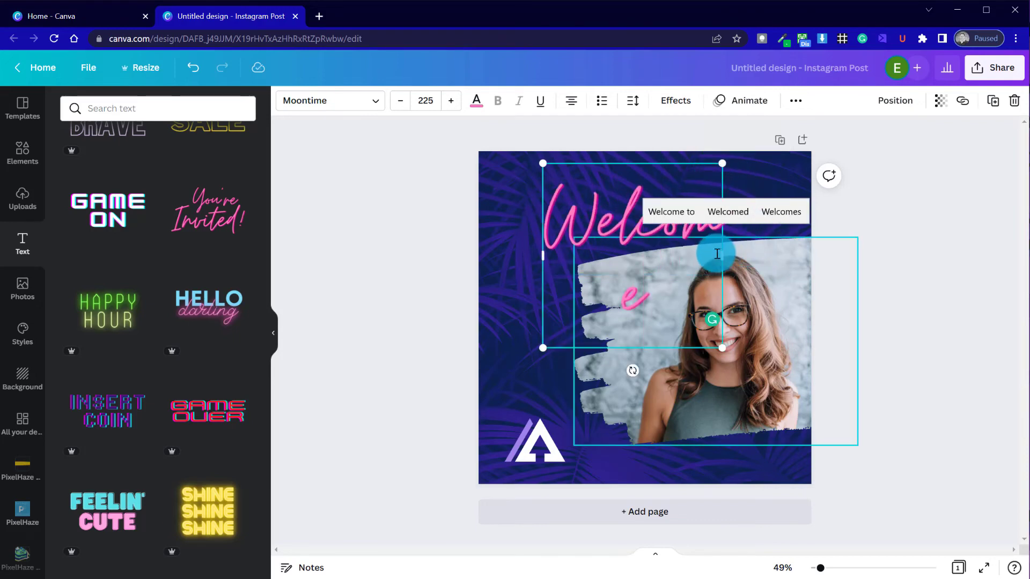
left_click_drag(776, 243, 783, 237)
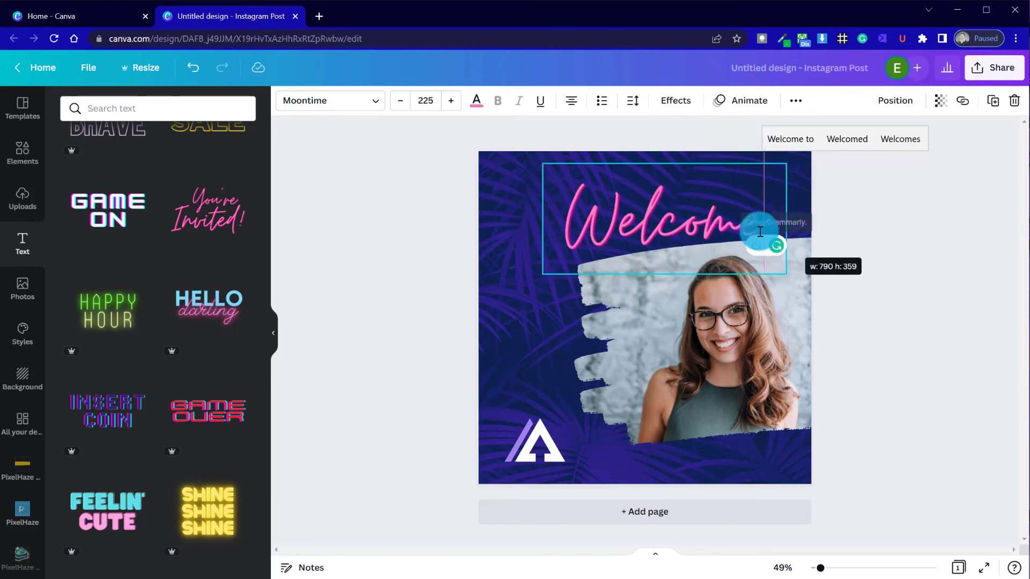
left_click(476, 101)
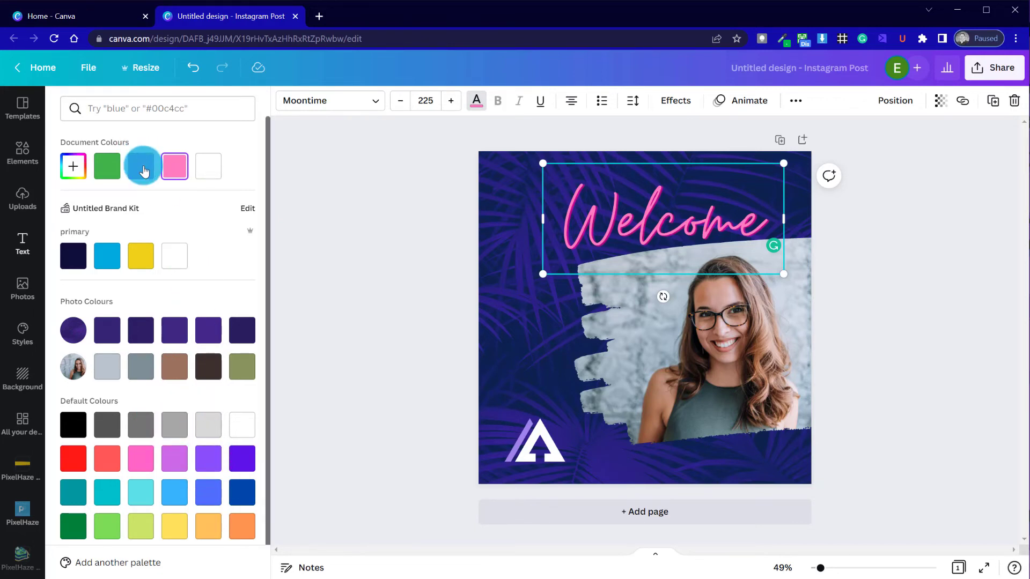
- Make Welcome purple, shrink it to size 95.8 and move it to the top-left
left_click(143, 166)
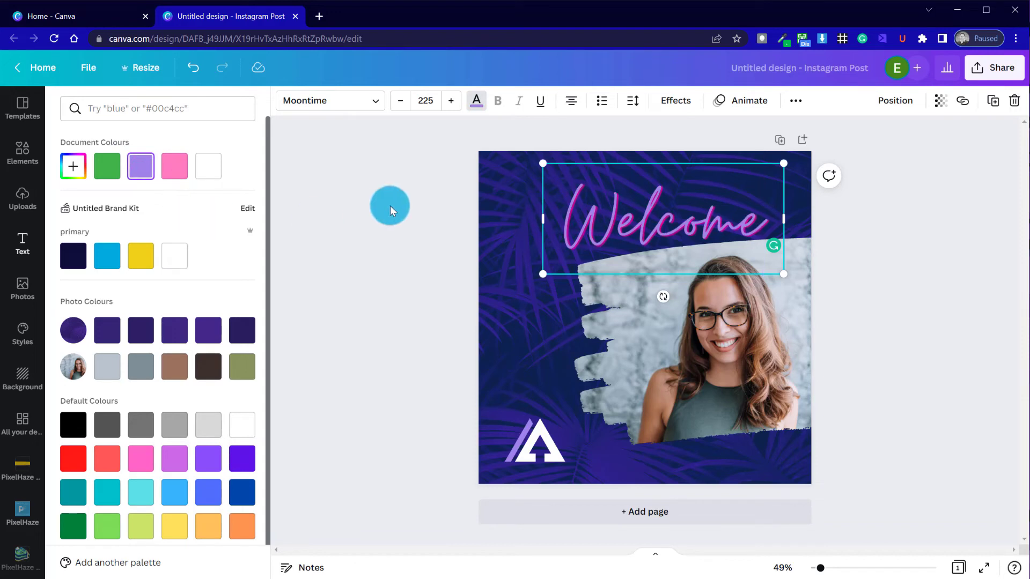
left_click(678, 100)
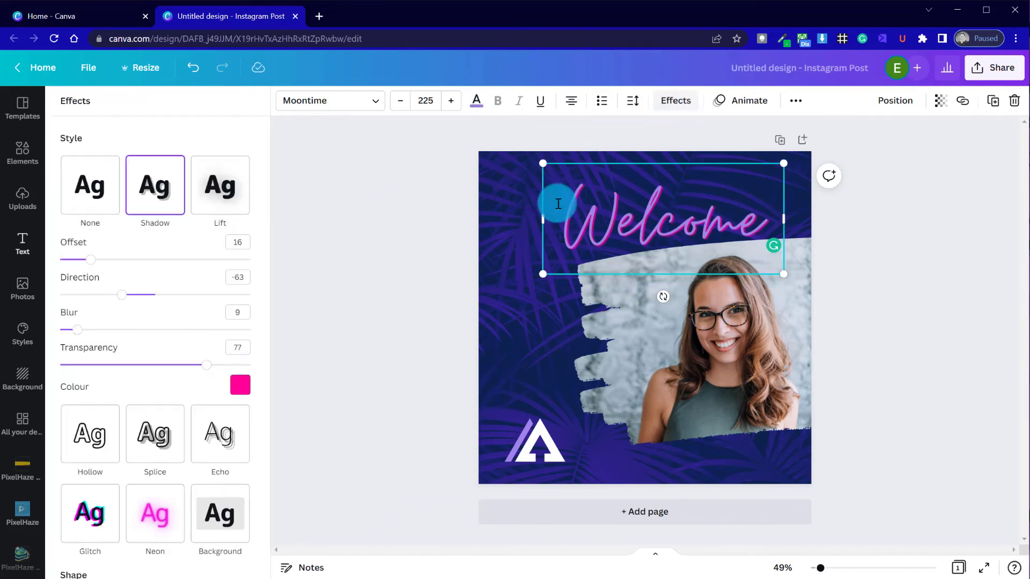
left_click_drag(806, 273, 629, 208)
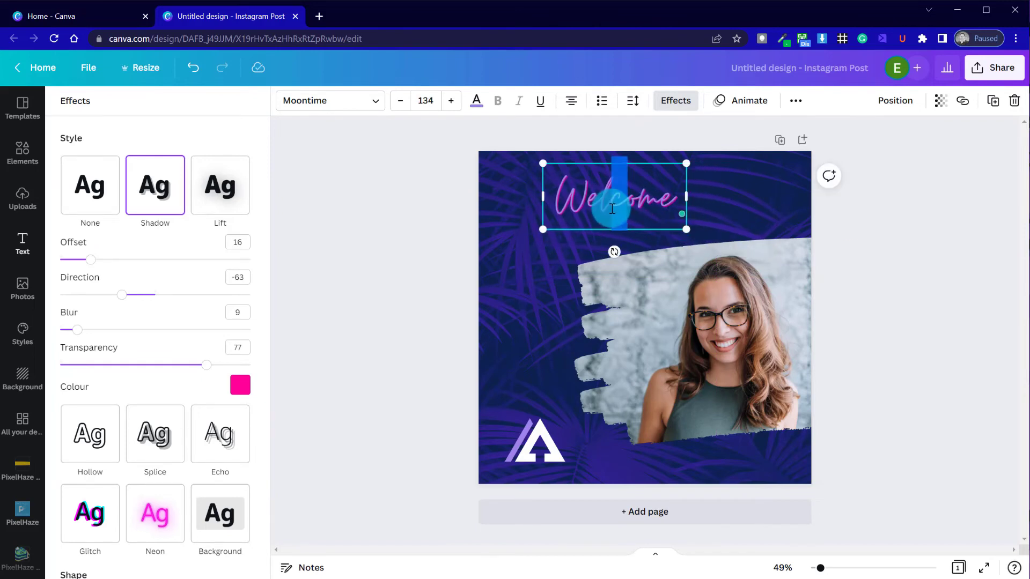
left_click(335, 233)
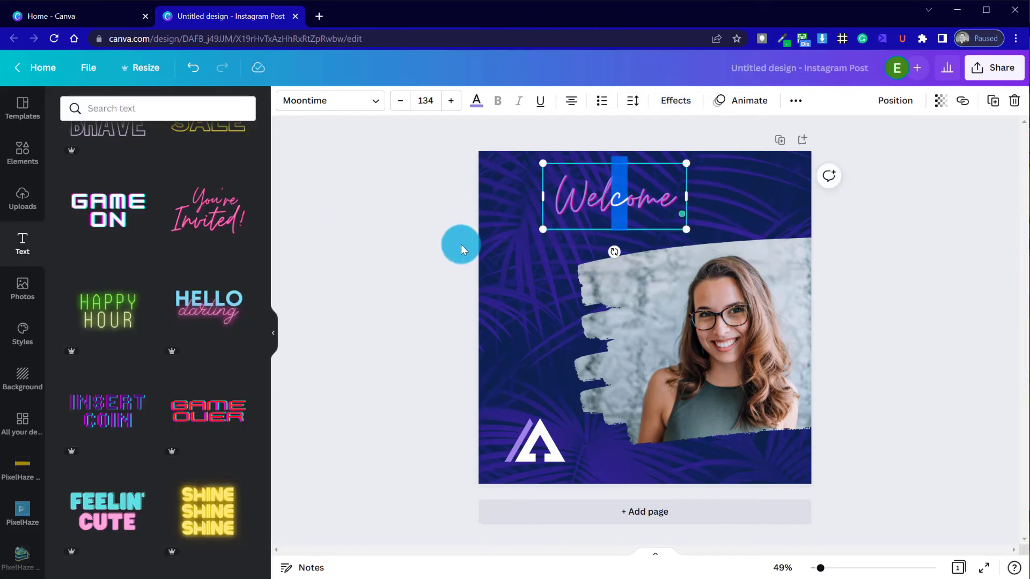
left_click(461, 245)
left_click_drag(598, 206, 557, 208)
left_click_drag(633, 231, 591, 212)
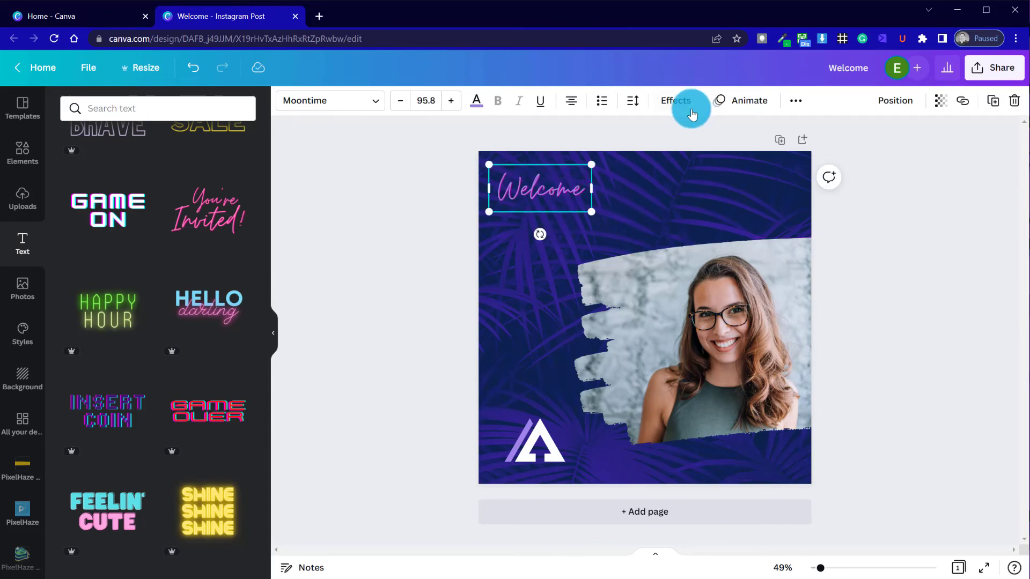
- Set Welcome's shadow effect colour to a lighter violet
left_click(675, 101)
left_click(155, 185)
left_click(240, 389)
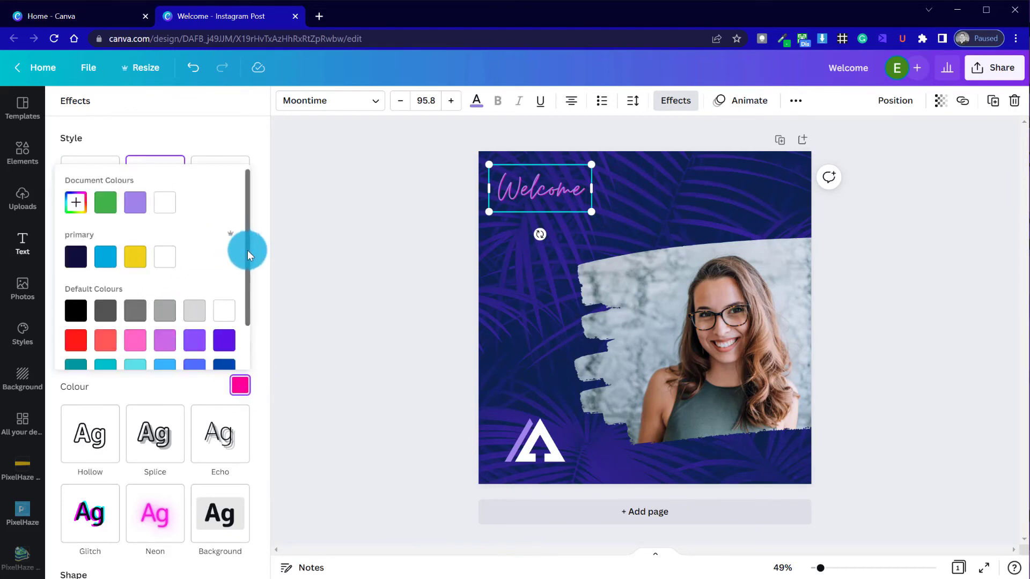
left_click_drag(247, 249, 252, 288)
left_click(224, 294)
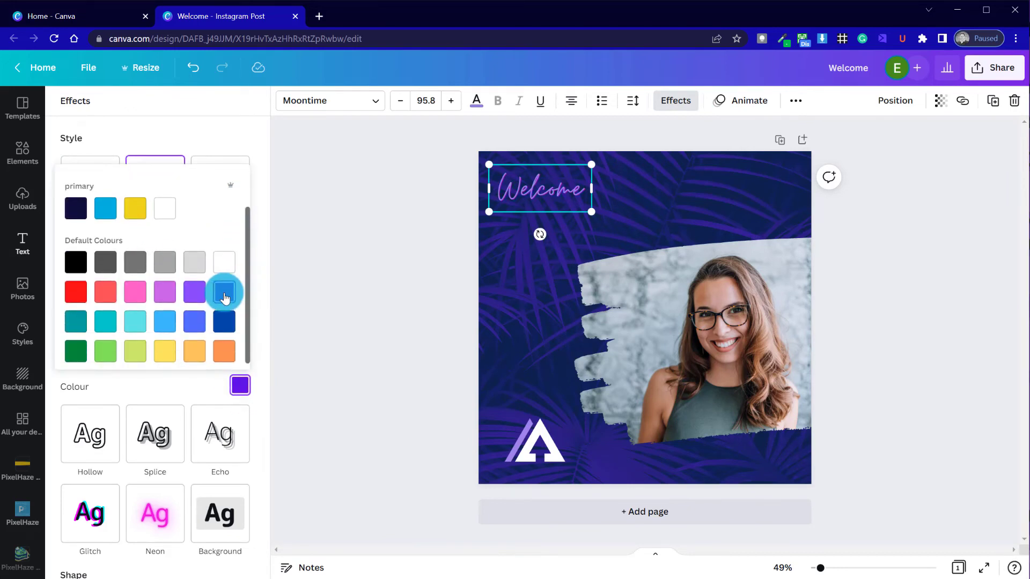
left_click(203, 298)
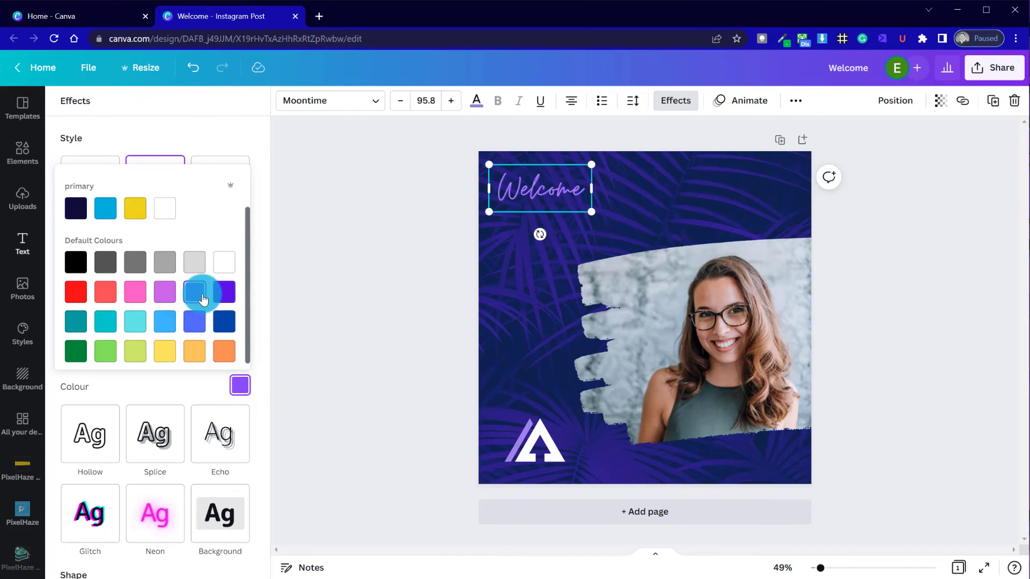
left_click(382, 224)
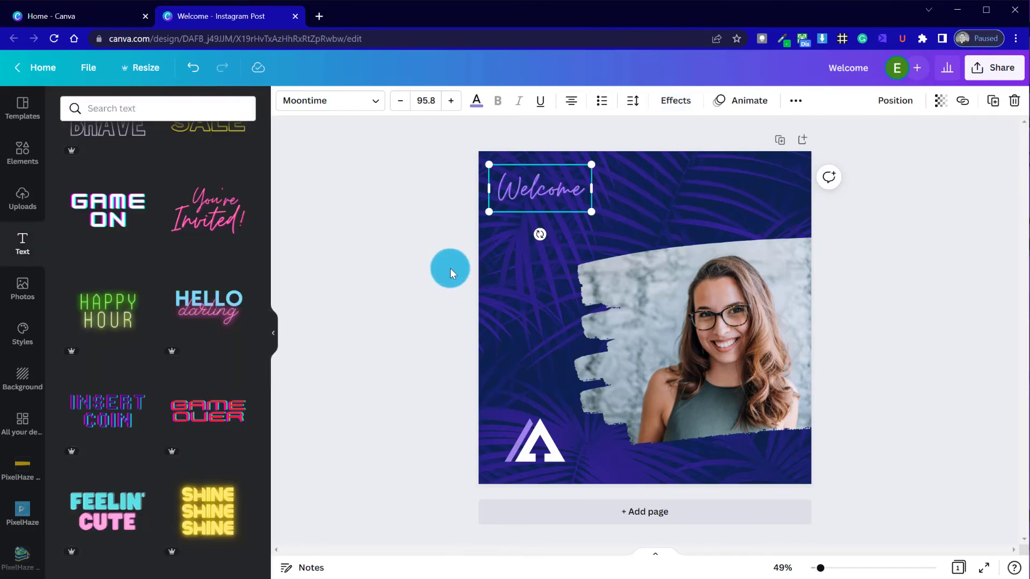
left_click(449, 269)
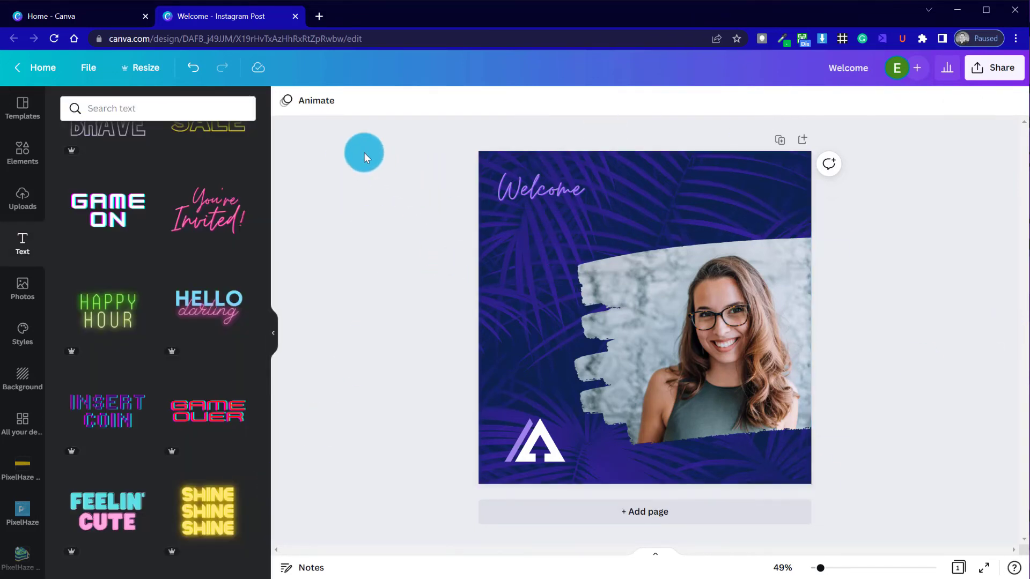
- Add a 'SARAH' heading and place it just beneath Welcome in the top-left
scroll(218, 349, "up", 10)
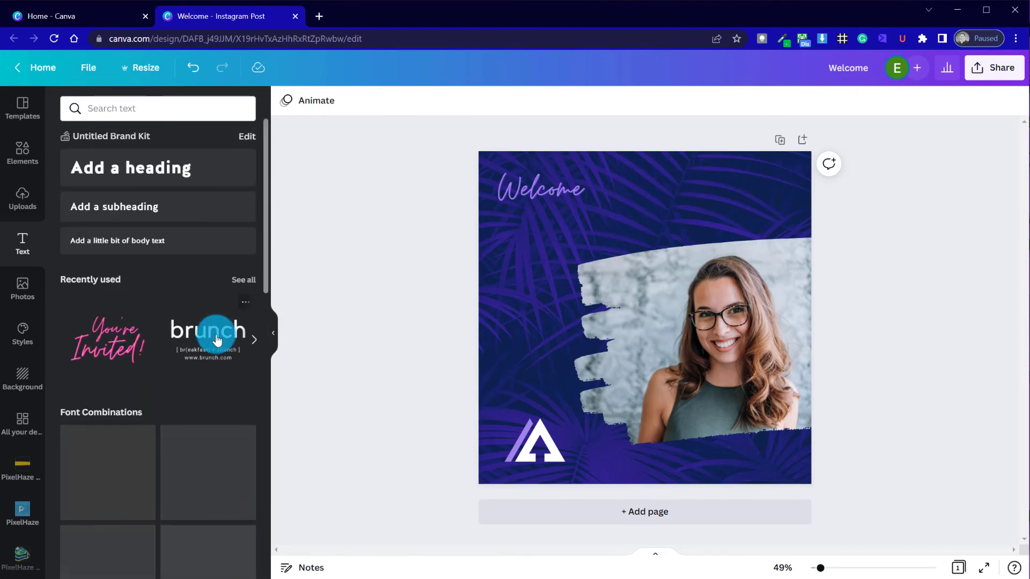
left_click(168, 168)
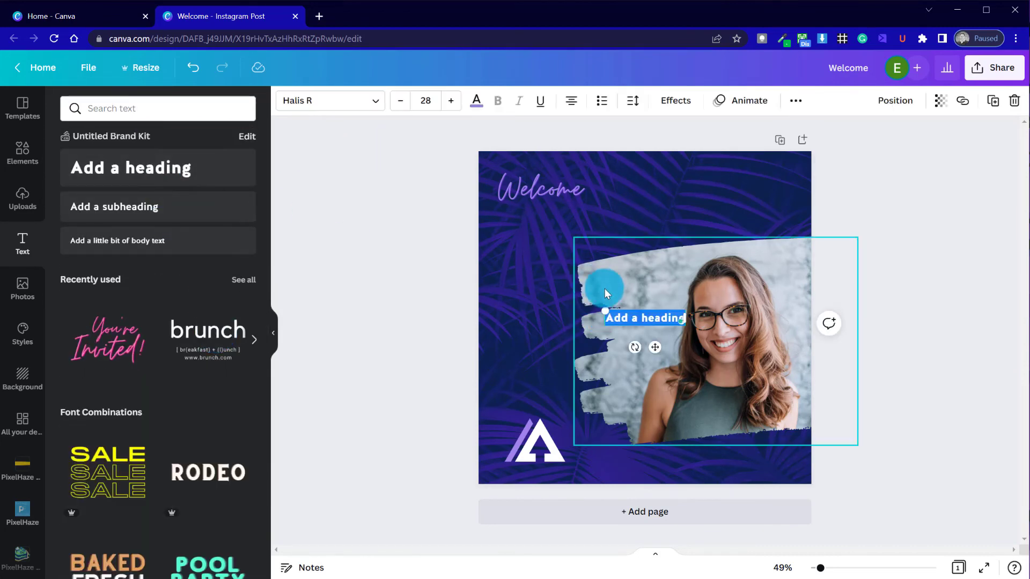
type("SAR")
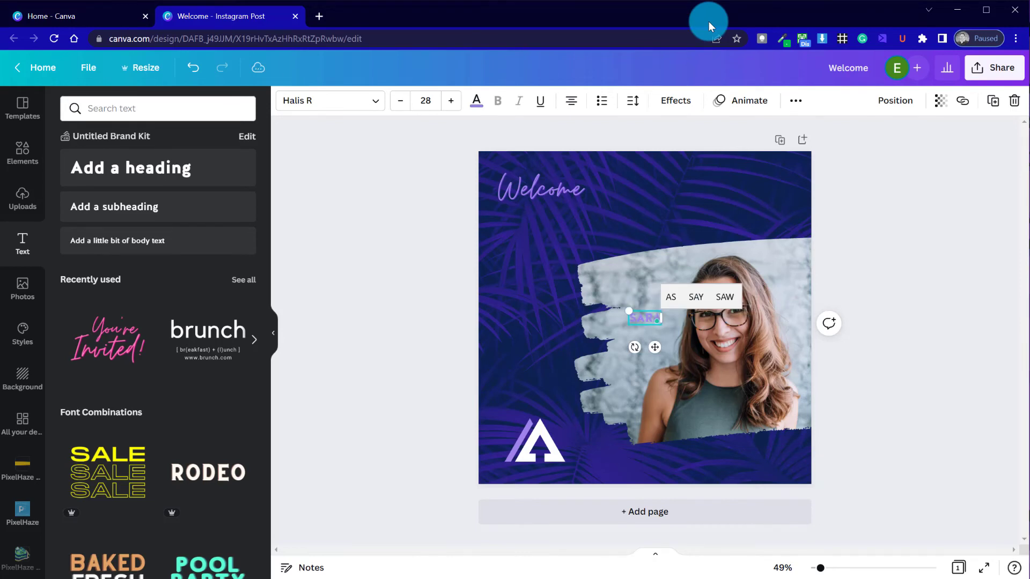
type("AH")
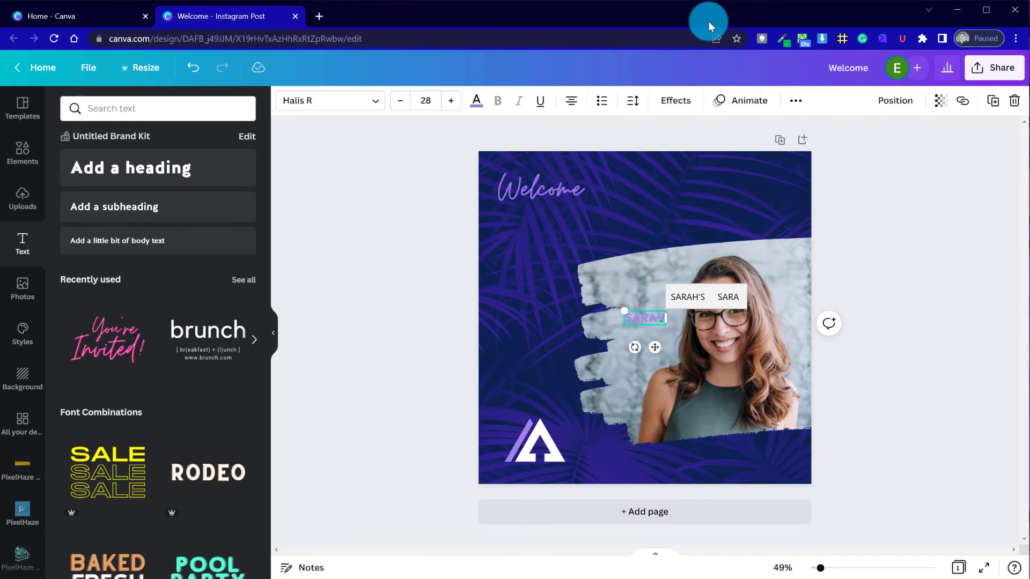
left_click(344, 369)
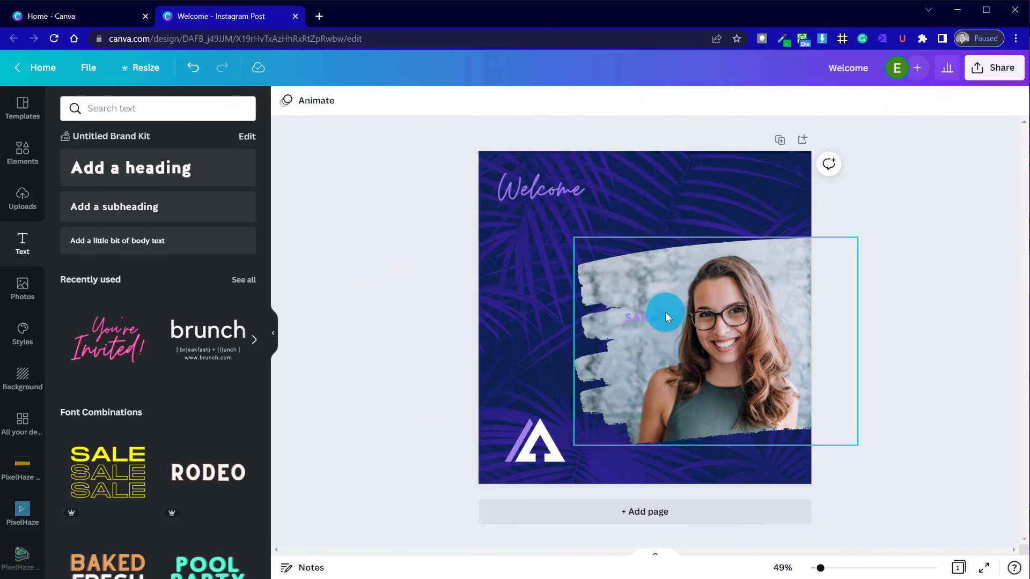
left_click_drag(652, 319, 566, 230)
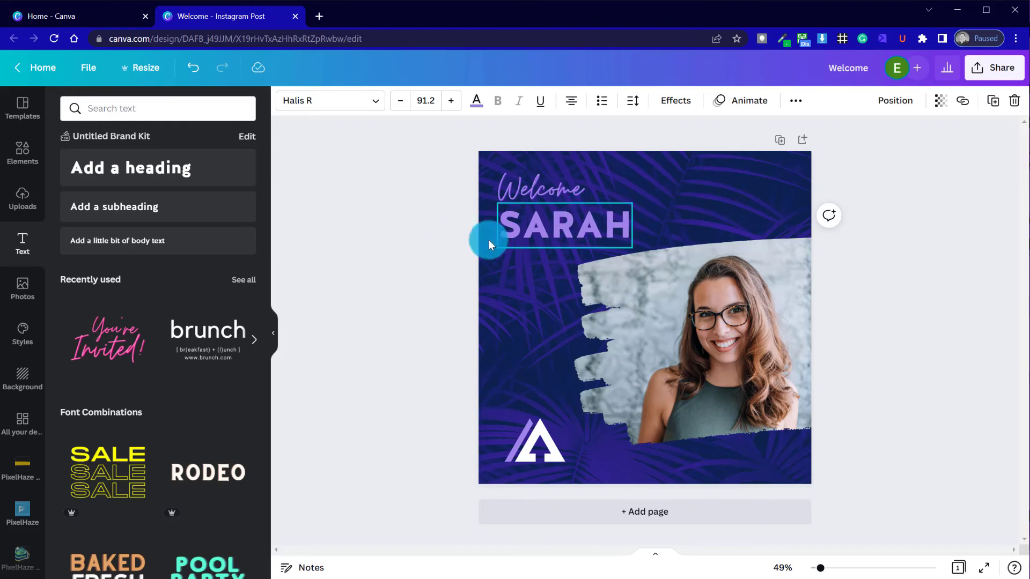
- Nudge Welcome slightly up-right and move SARAH up snugly beneath it
left_click(385, 203)
left_click_drag(568, 192, 533, 205)
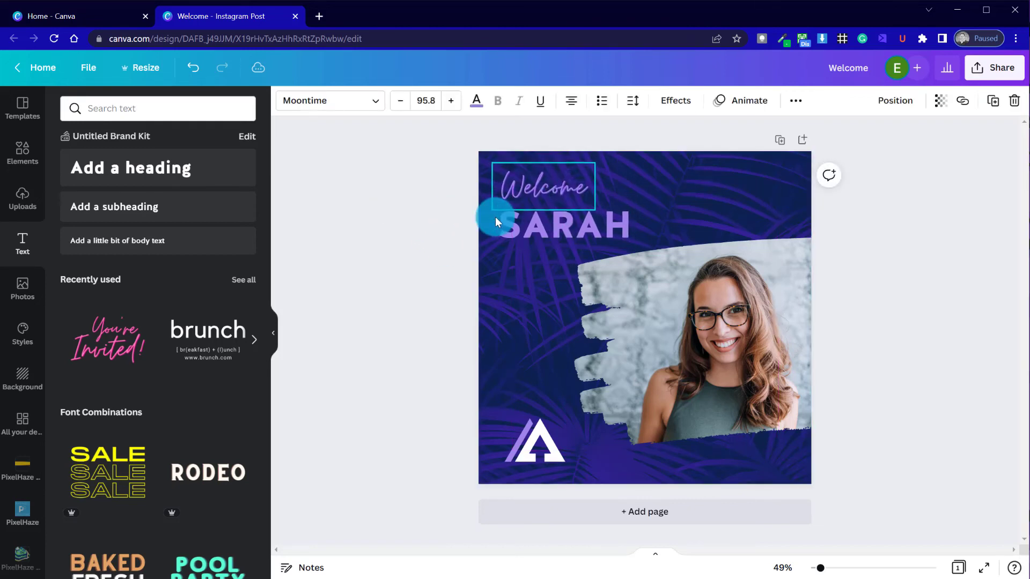
left_click(421, 211)
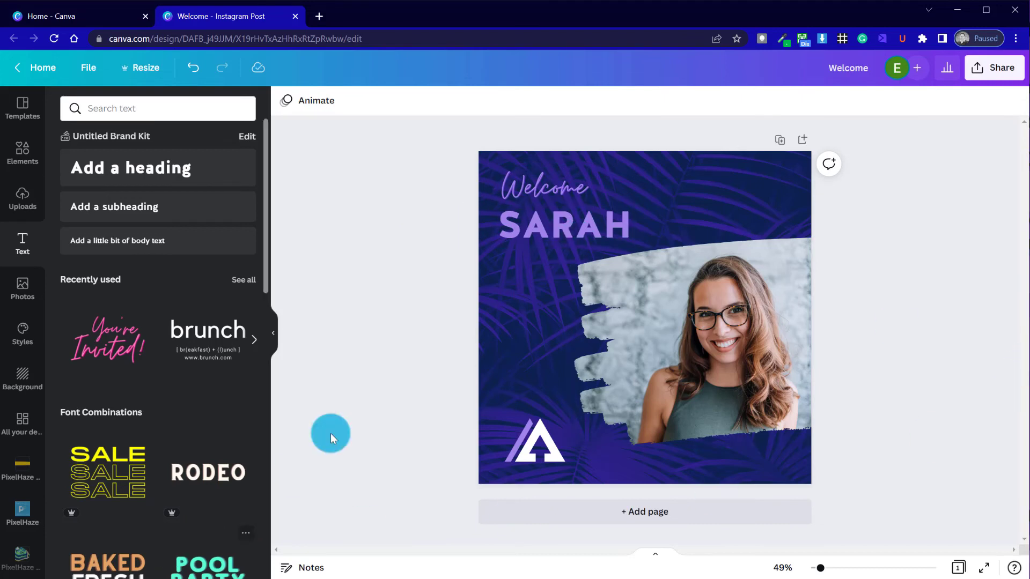
left_click(600, 214)
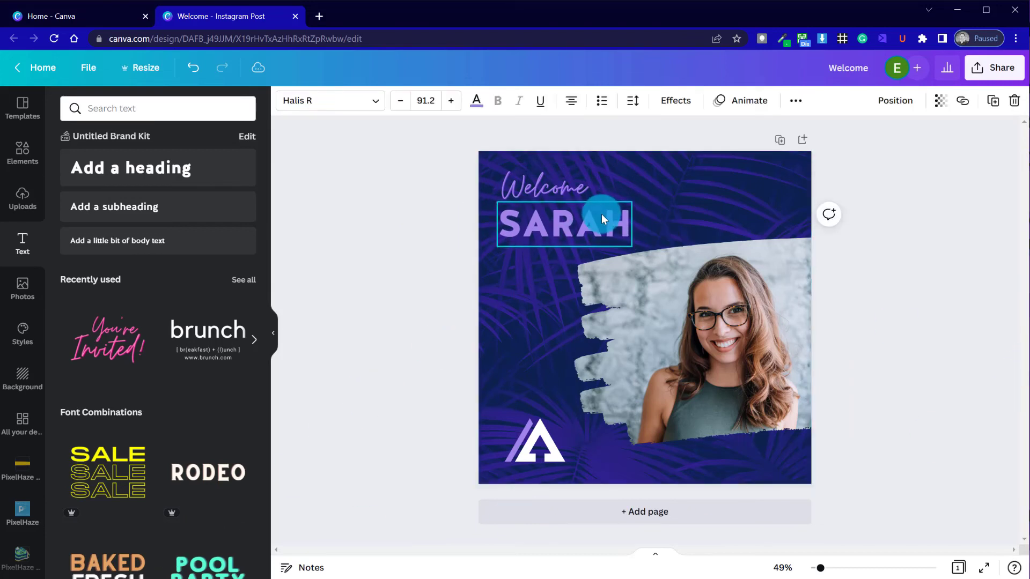
left_click_drag(601, 214, 586, 193)
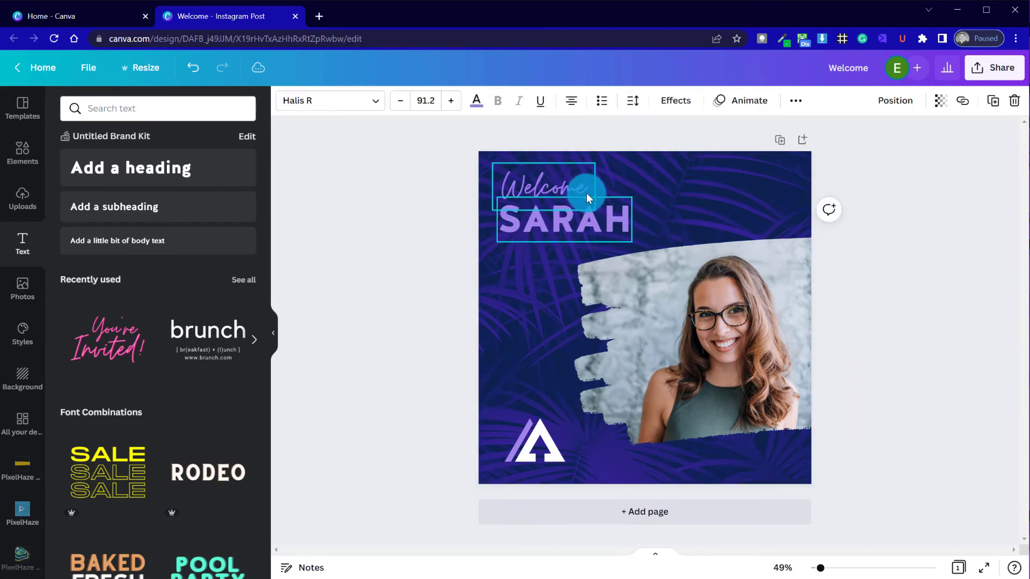
left_click(462, 258)
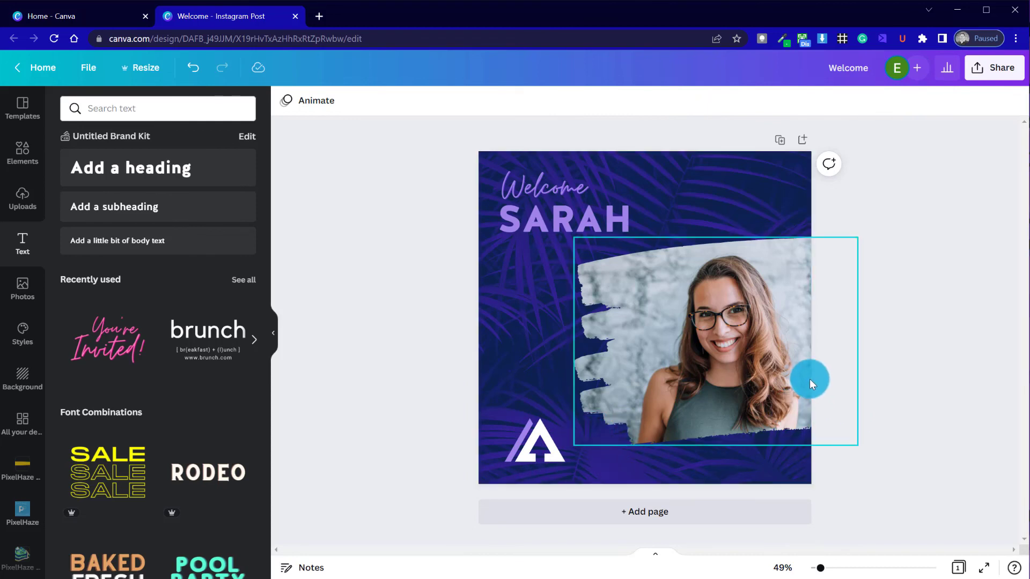
left_click(529, 445)
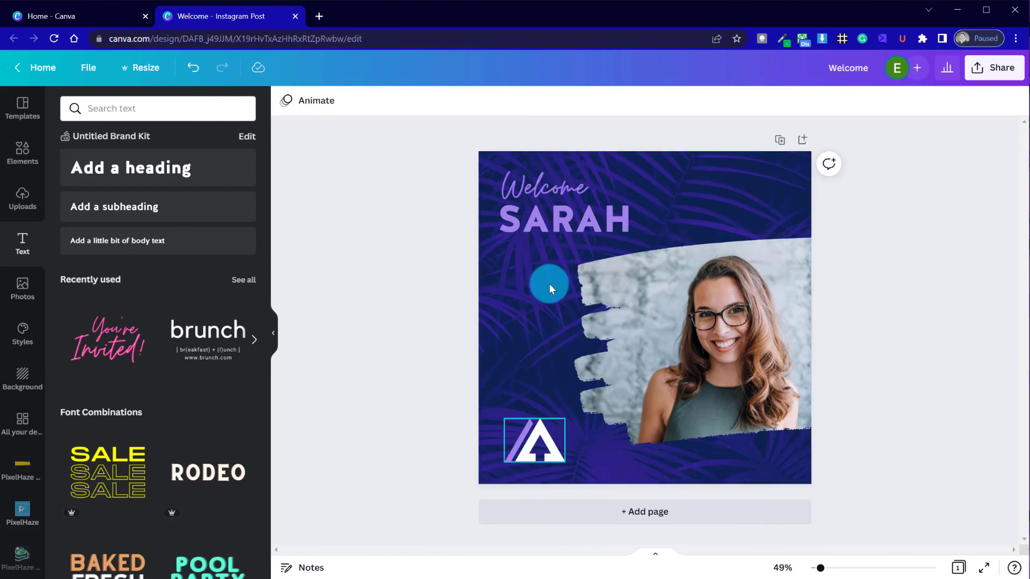